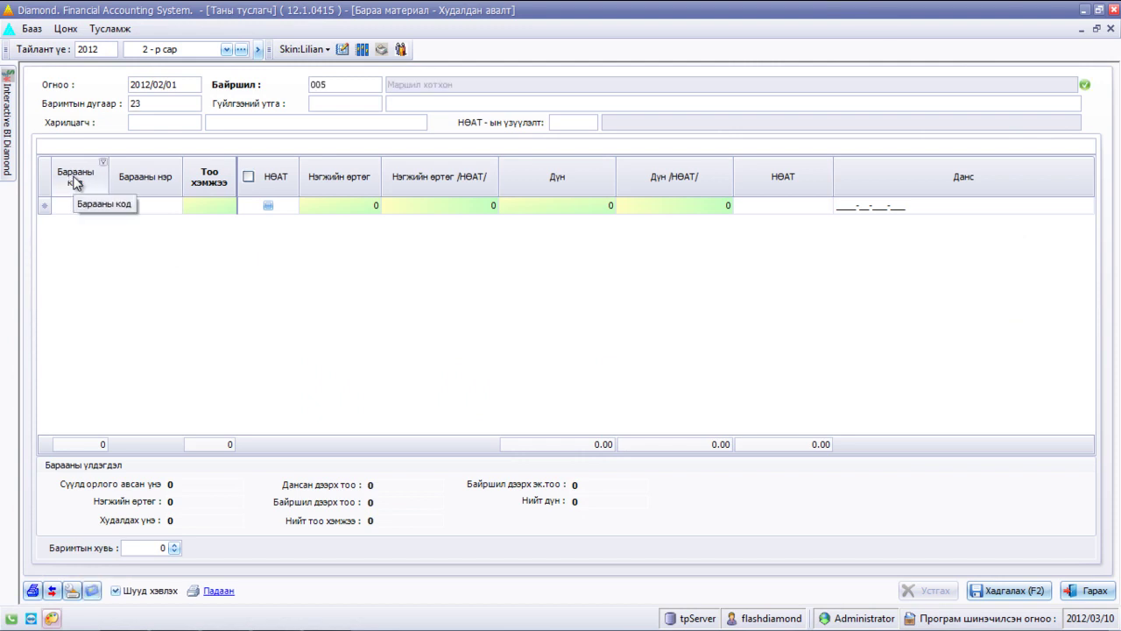
- Set the purchase document's date to 2012/02/01 and its location to 001 Агуулах
click(192, 85)
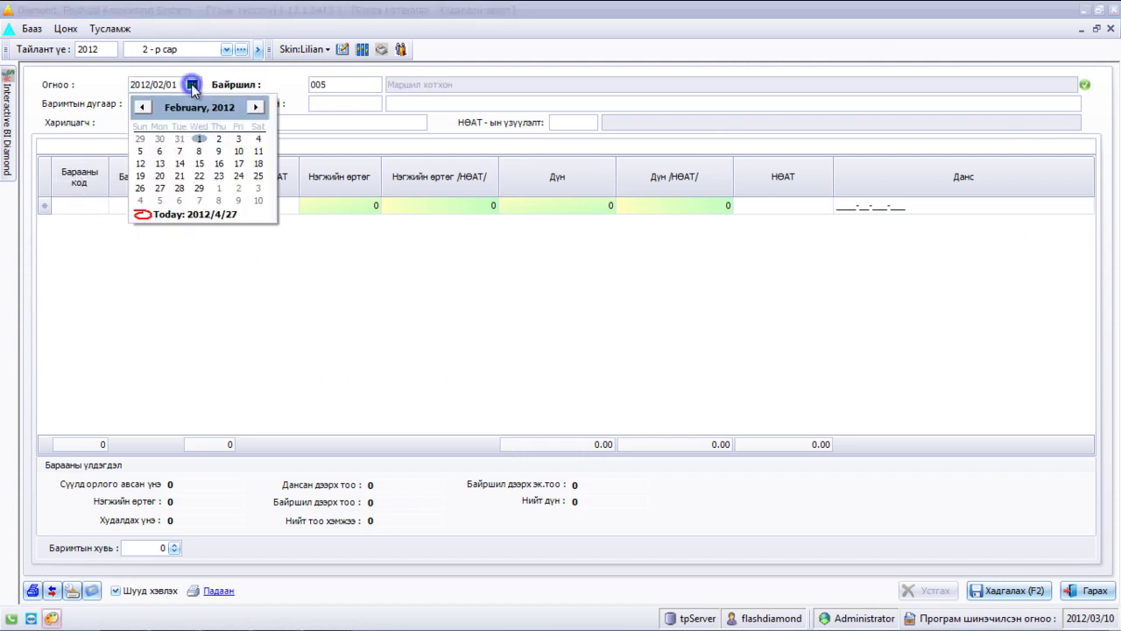
click(199, 139)
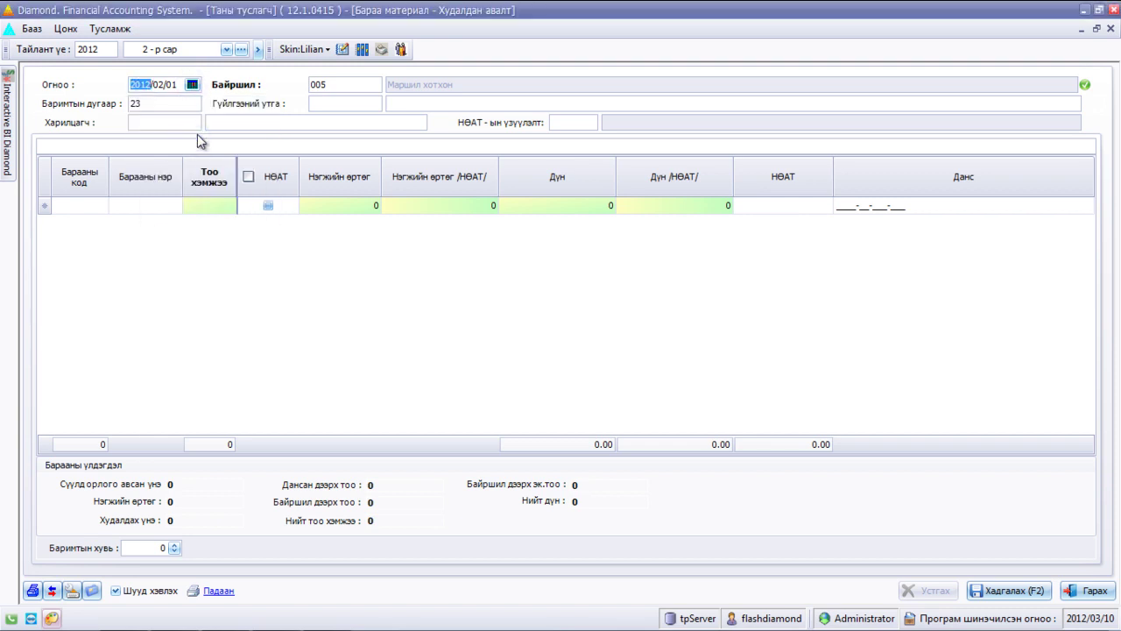
click(372, 85)
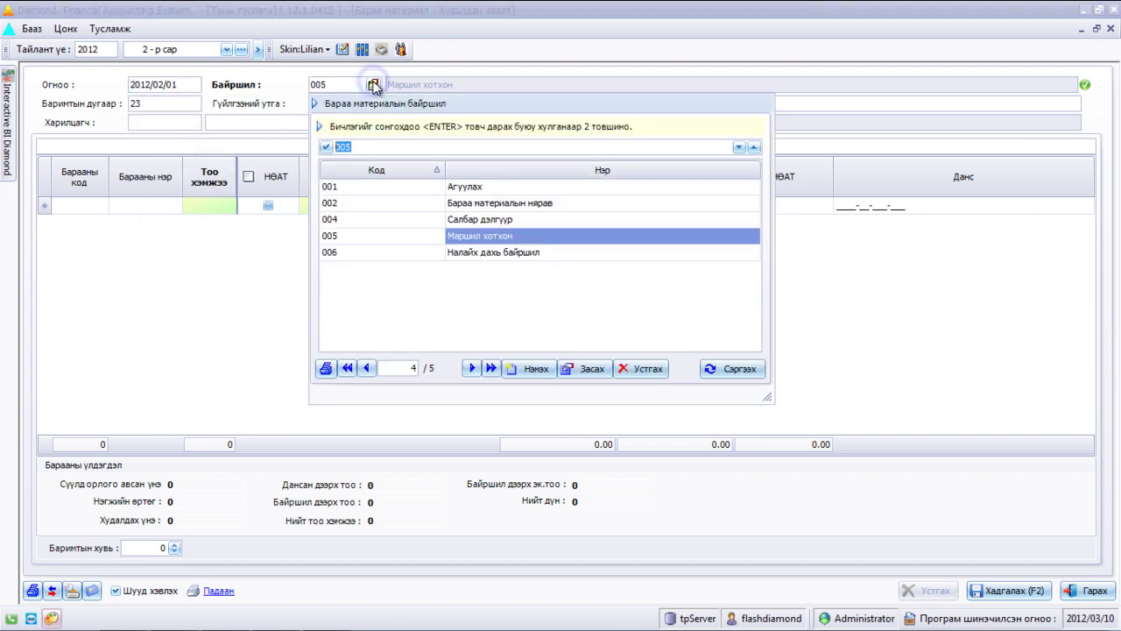
click(493, 237)
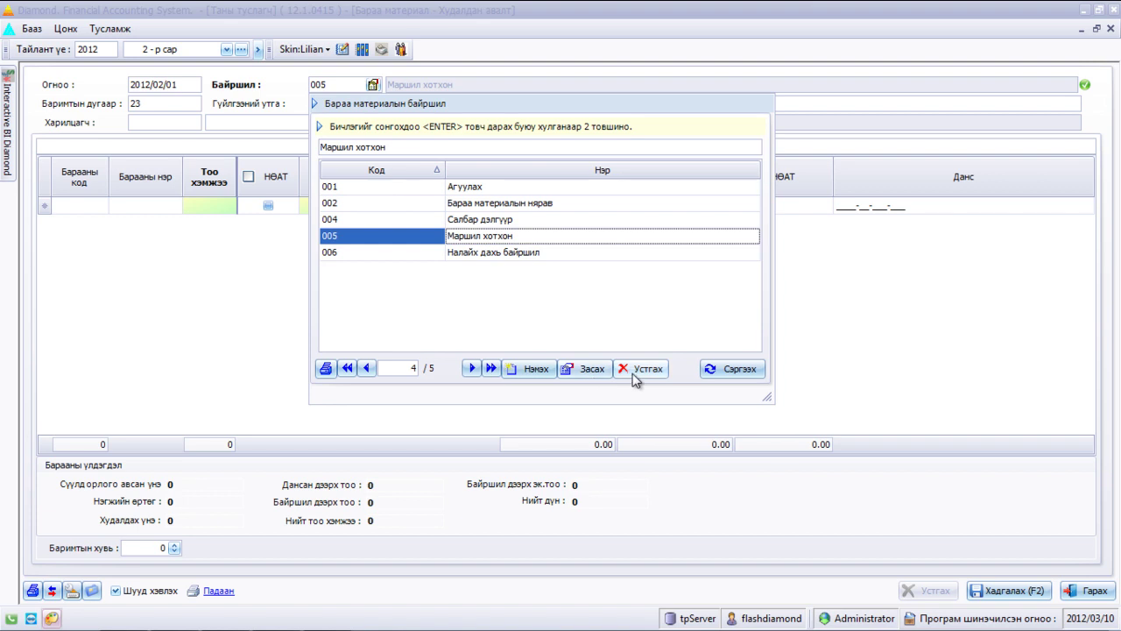
double_click(463, 188)
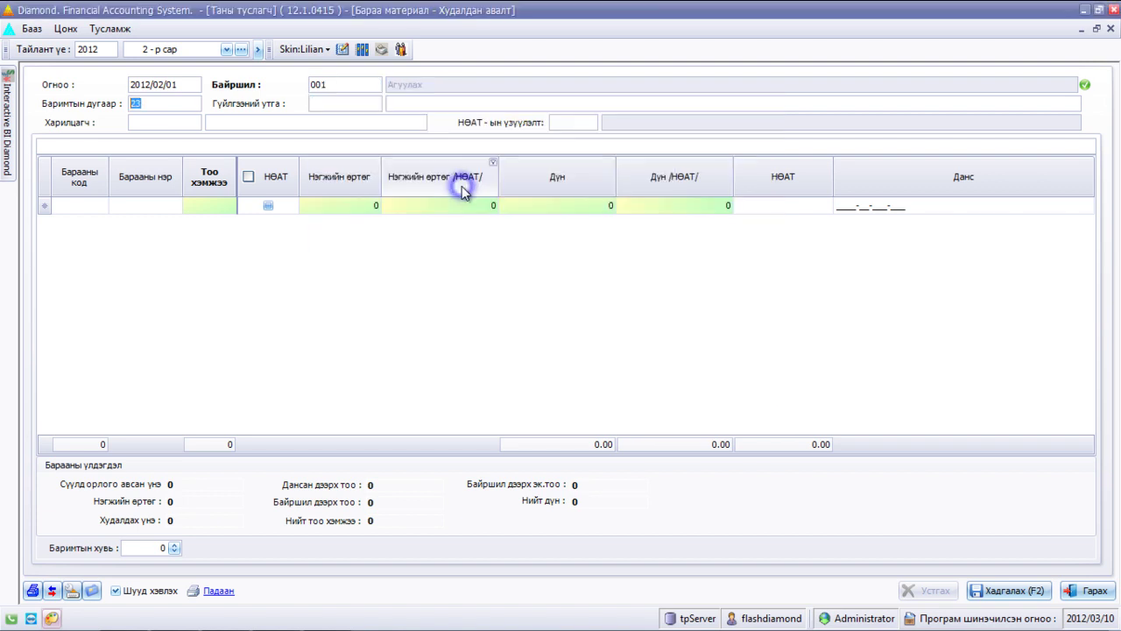
- Choose transaction symbol 006 and complete its description as "Бараа материал худалдан авав /зээлээр/"
click(373, 103)
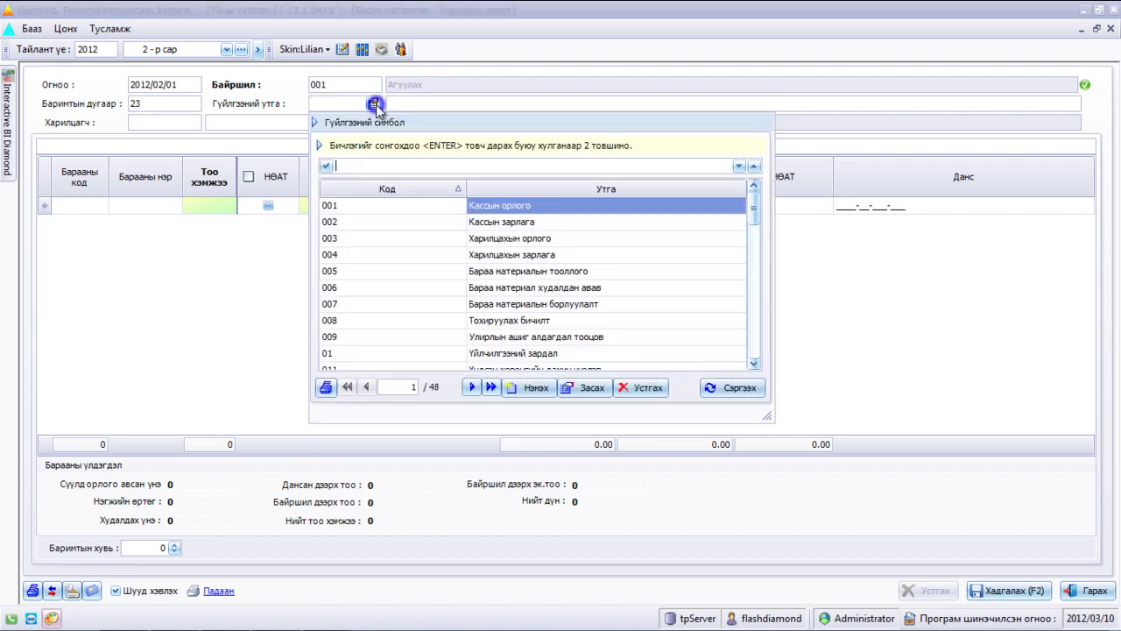
click(502, 289)
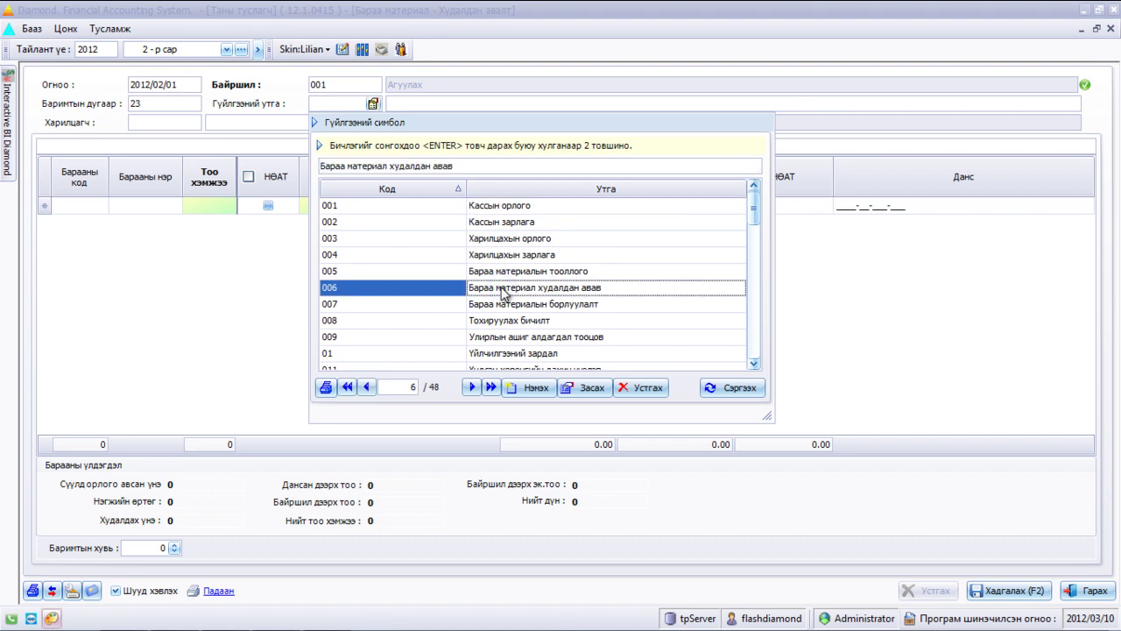
double_click(502, 290)
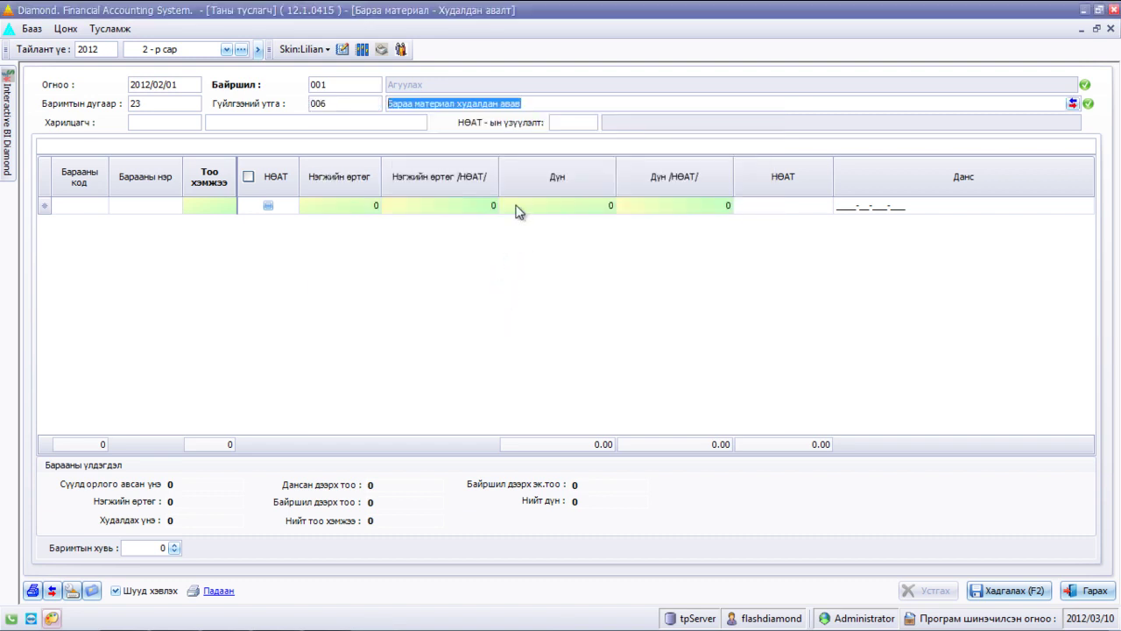
click(528, 103)
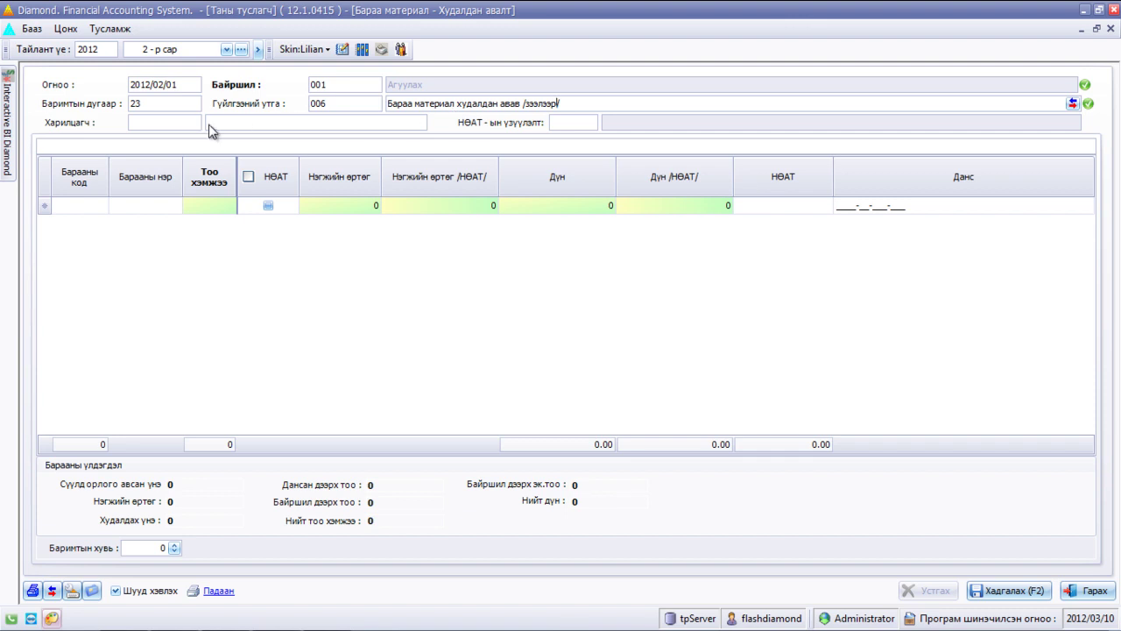
- Choose the first Хүрээ ХХК entry in the partner register as the document's Харилцагч
click(192, 123)
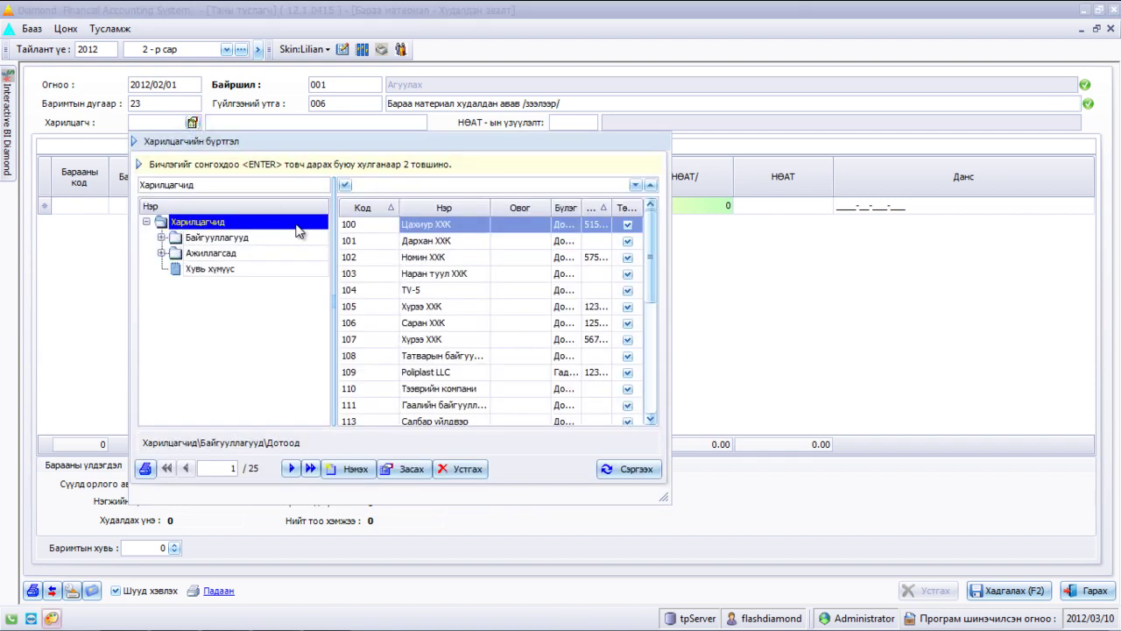
click(407, 307)
double_click(410, 307)
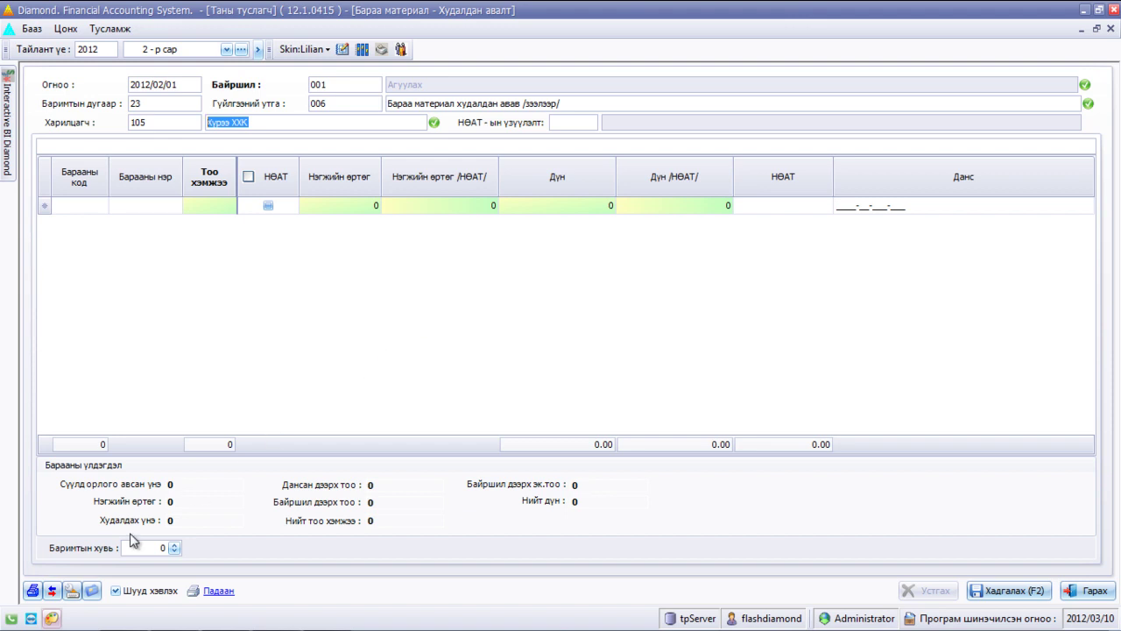
- In the purchase settings, enable manual editing of prices pulled from the price location and use of the partner's basket information
click(73, 591)
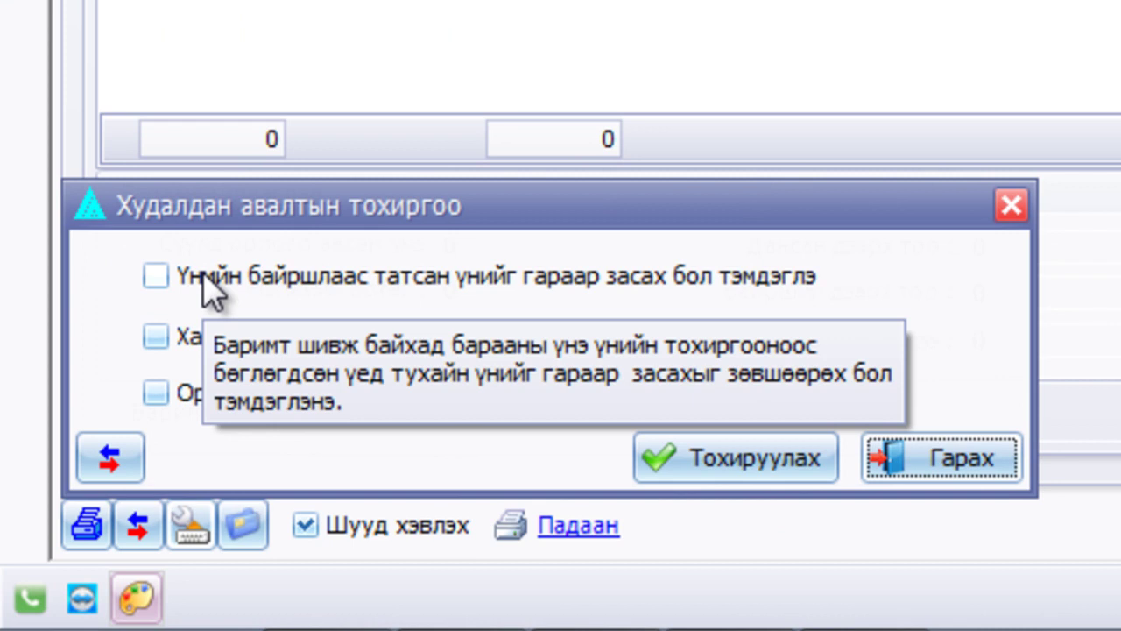
click(197, 275)
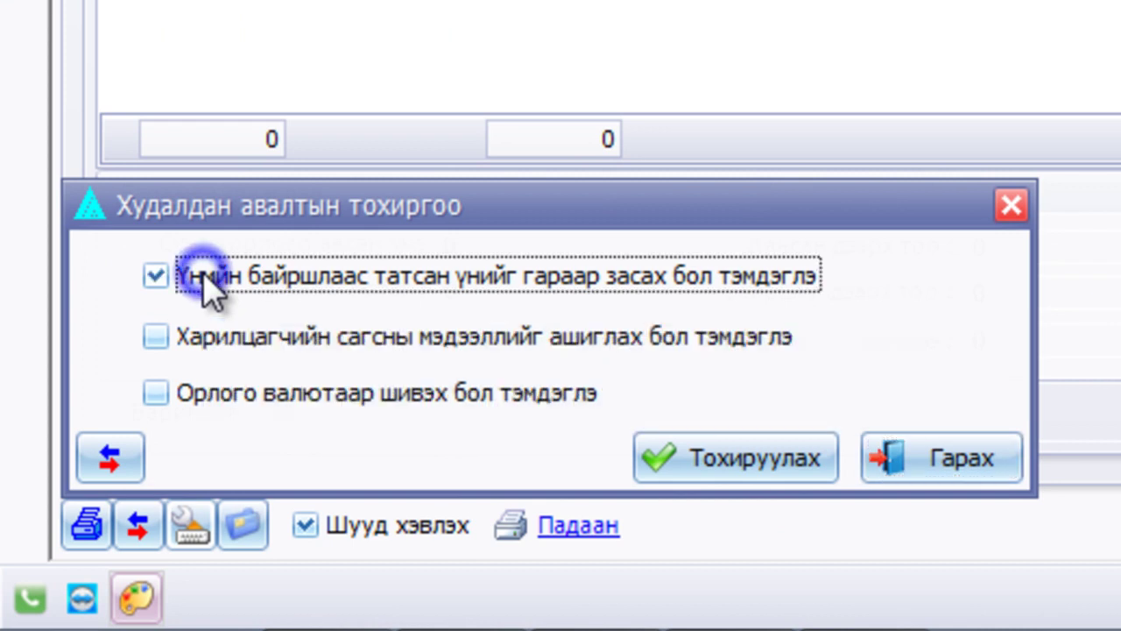
click(224, 340)
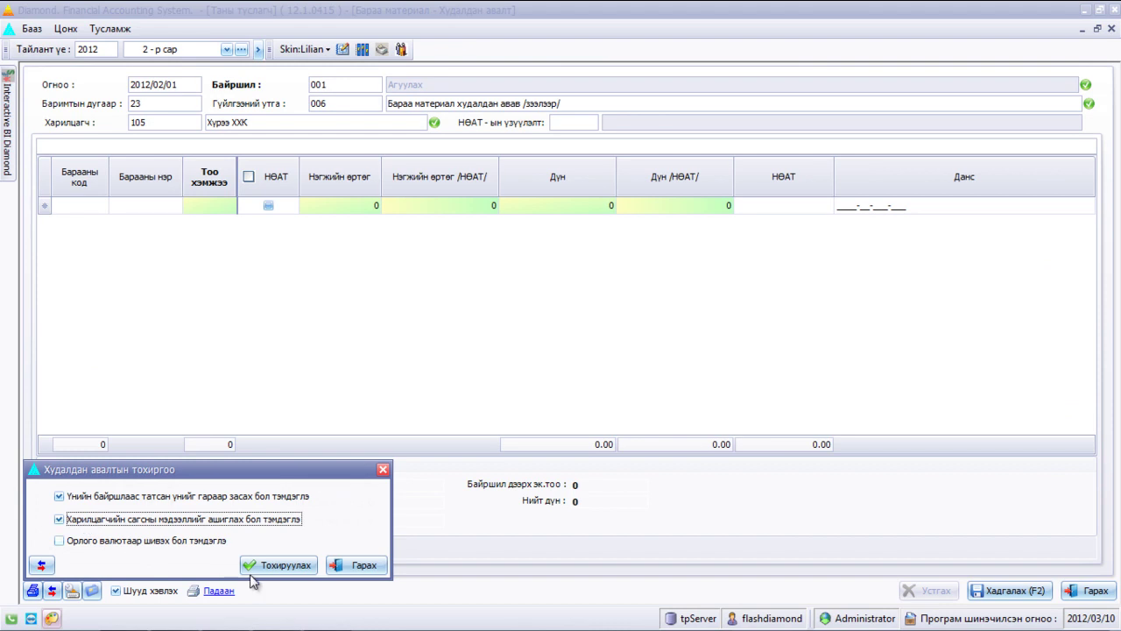
click(266, 567)
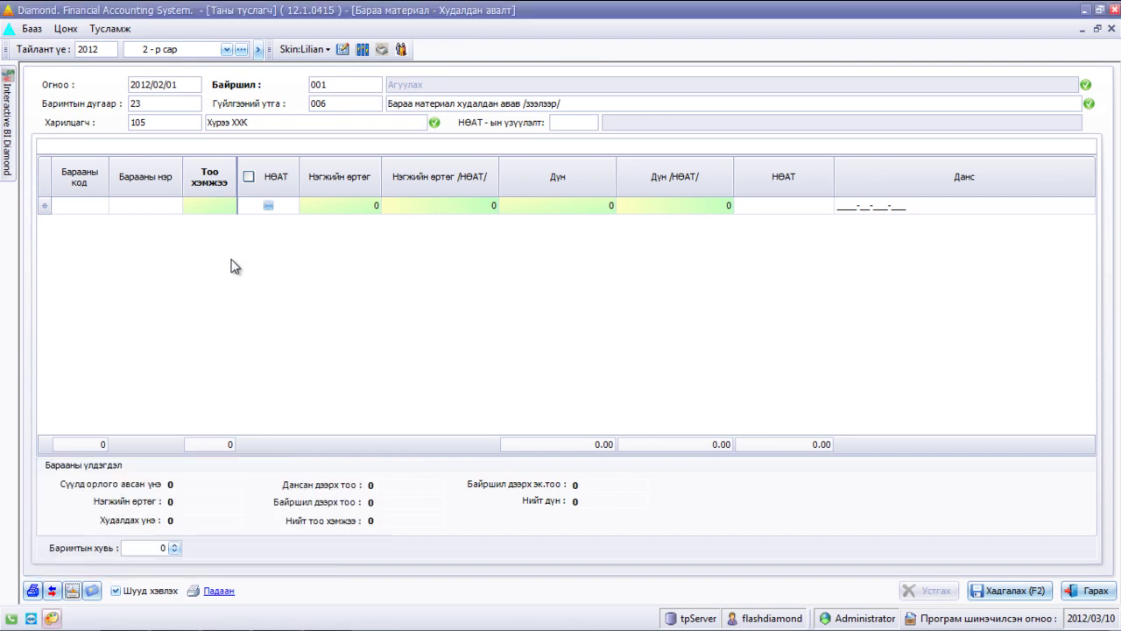
- Reselect Хүрээ ХХК, import only item 24 А бараа материал from its basket, and delete the imported row
click(193, 123)
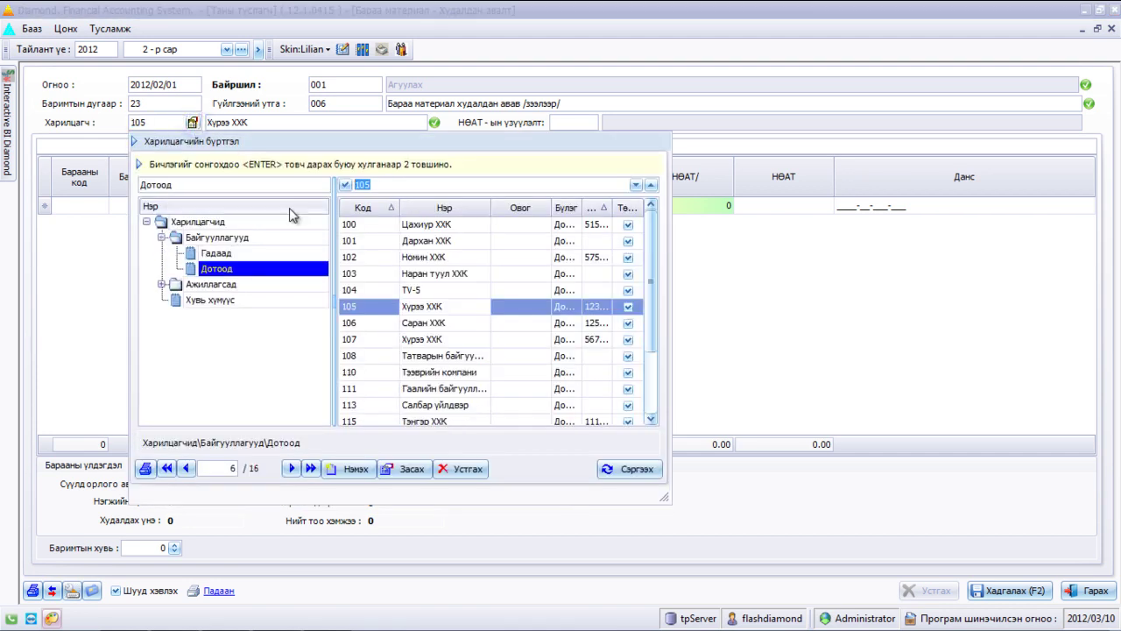
double_click(387, 308)
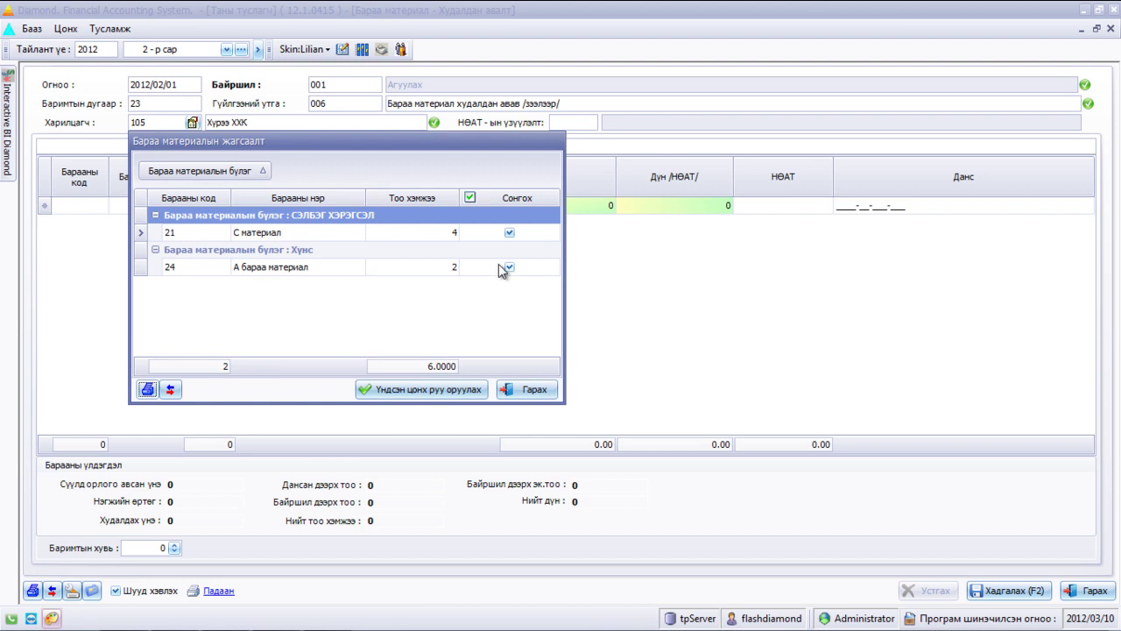
click(509, 233)
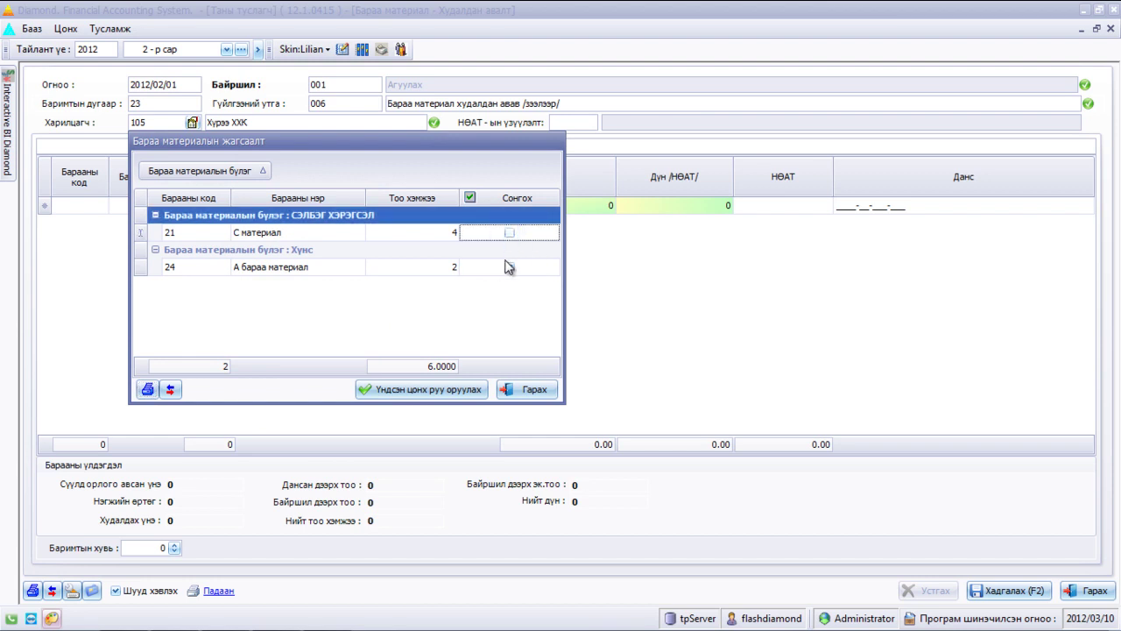
click(446, 390)
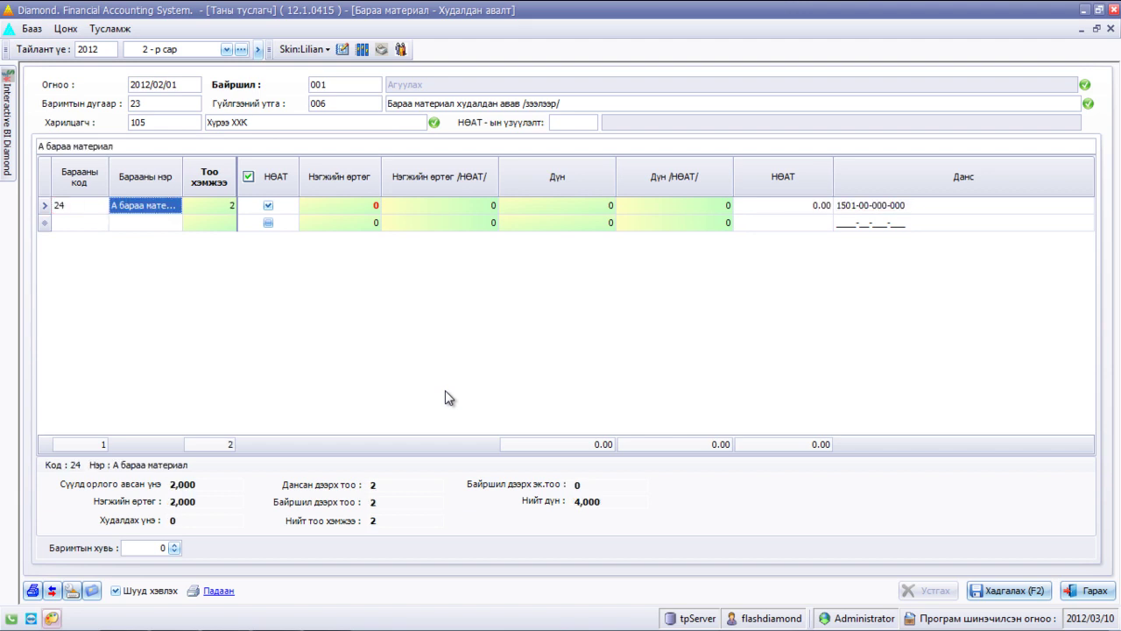
click(48, 207)
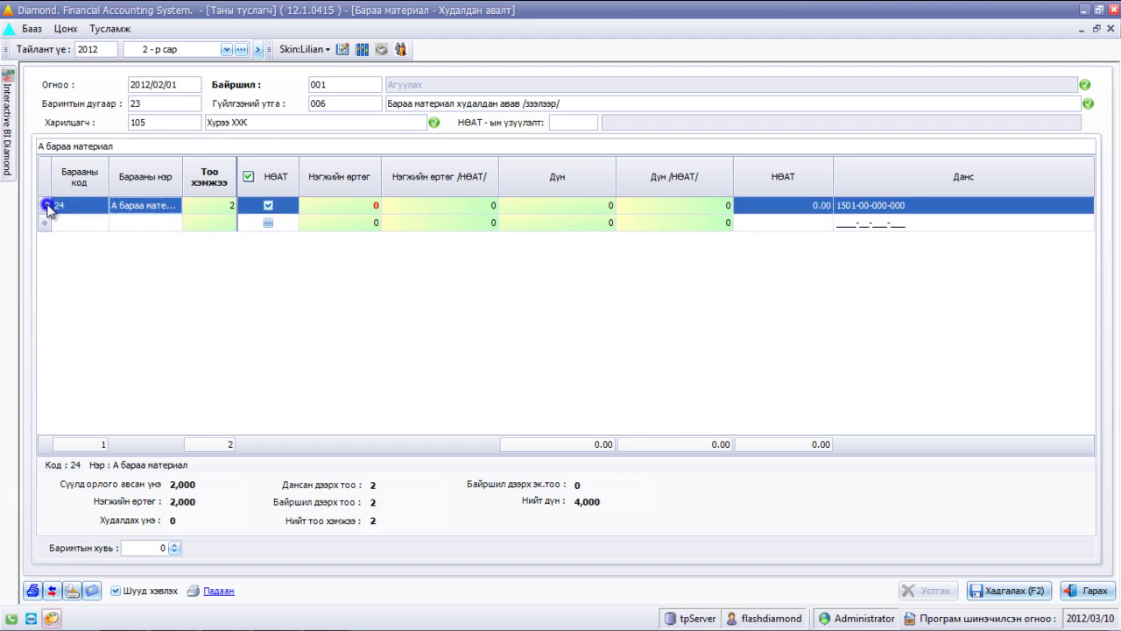
key(Delete)
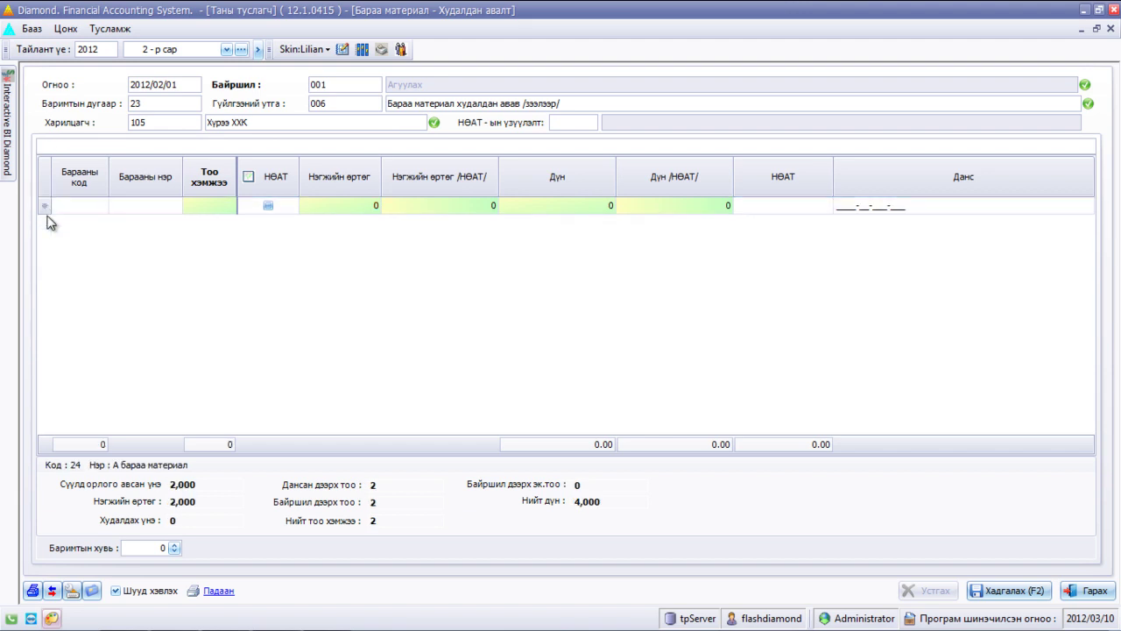
- Disable manual editing of prices pulled from the price location in the purchase settings
click(72, 592)
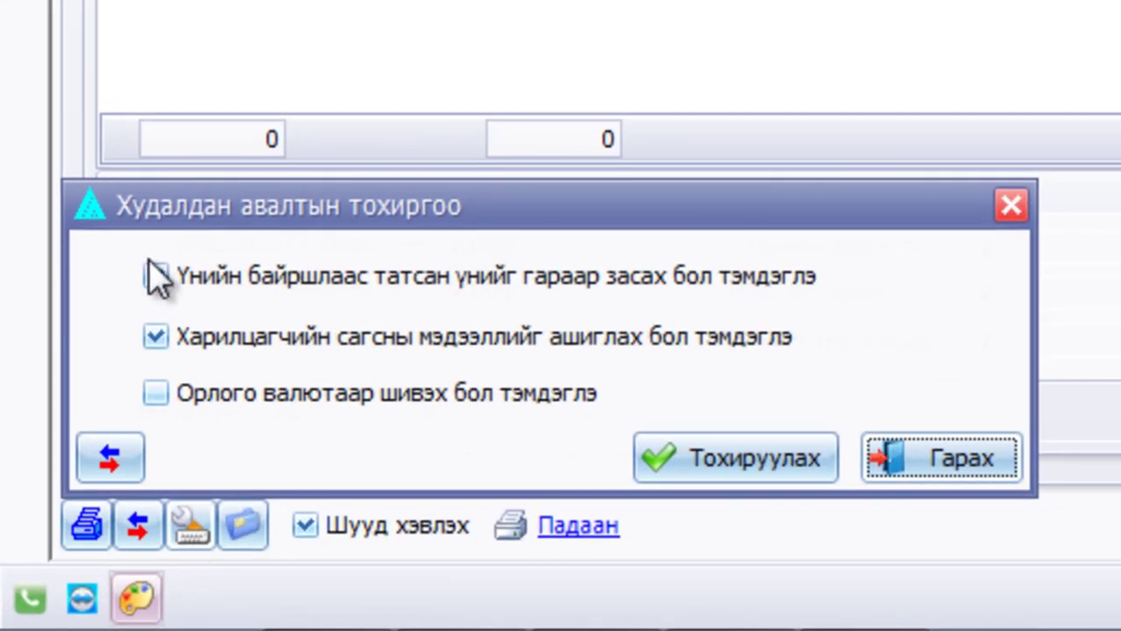
mouse_move(157, 289)
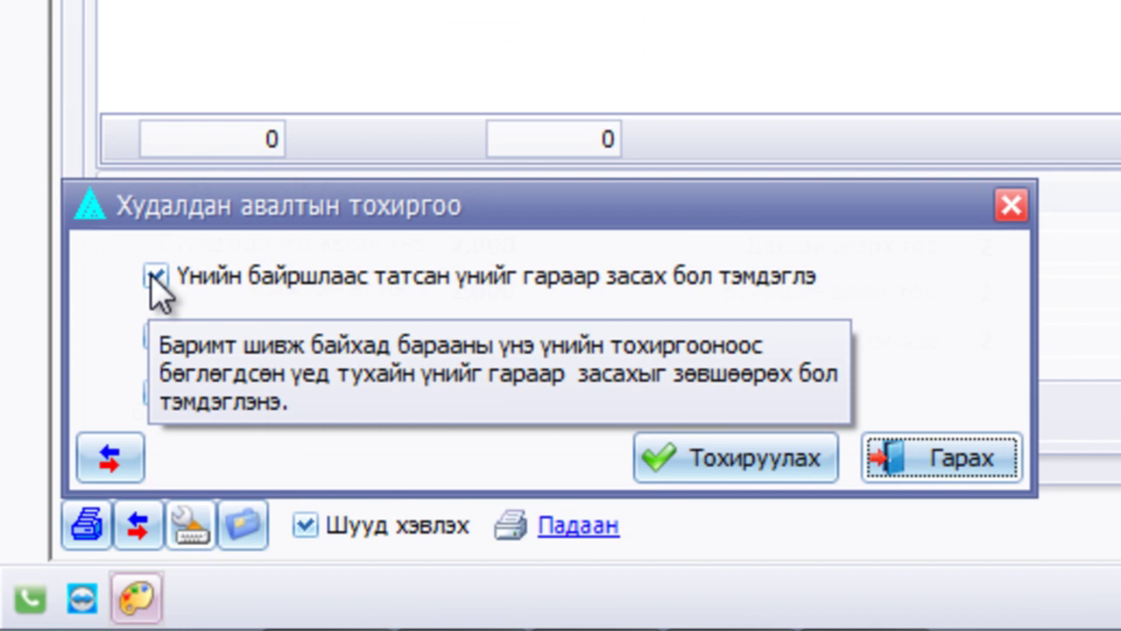
click(155, 276)
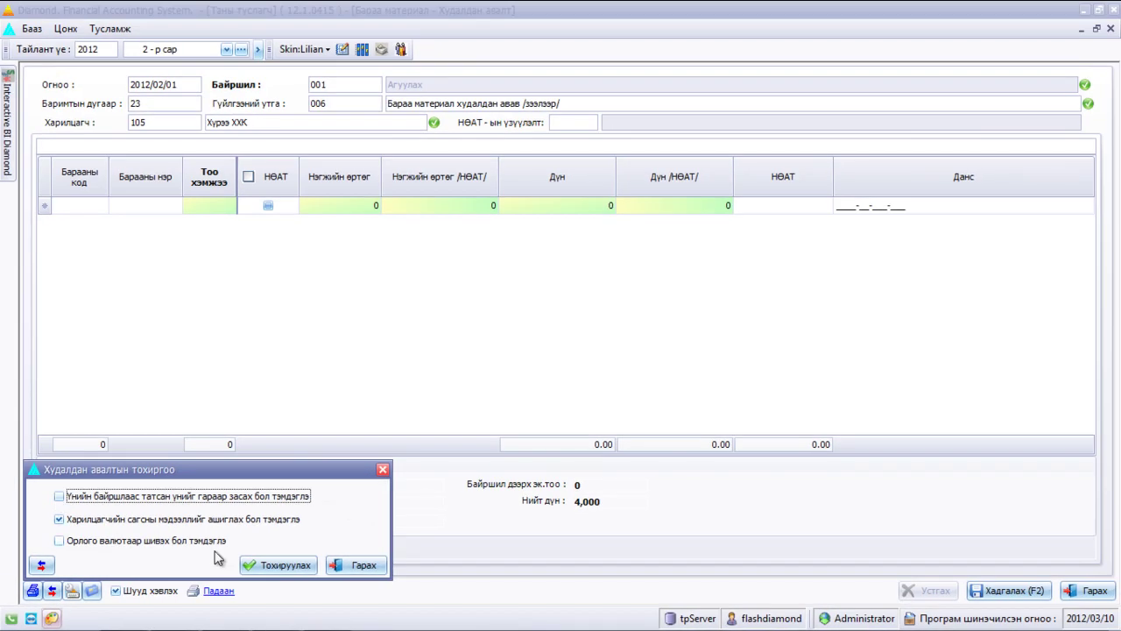
click(263, 565)
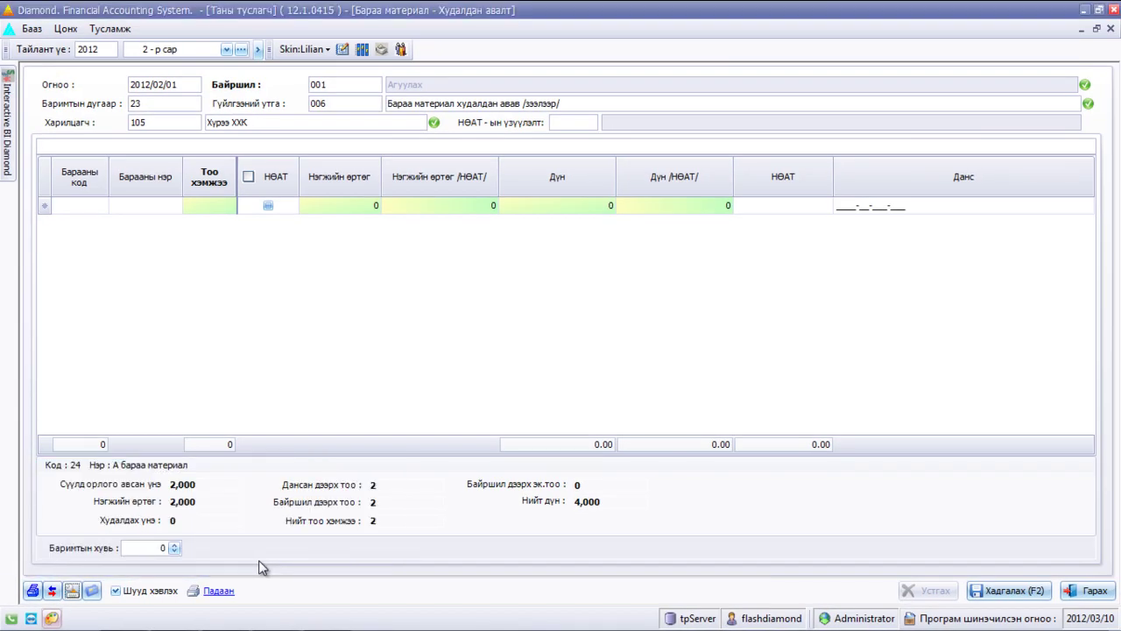
- Add items 01 А бараа and 02 Б бараа to the document and try to edit their VAT-inclusive unit costs
click(99, 204)
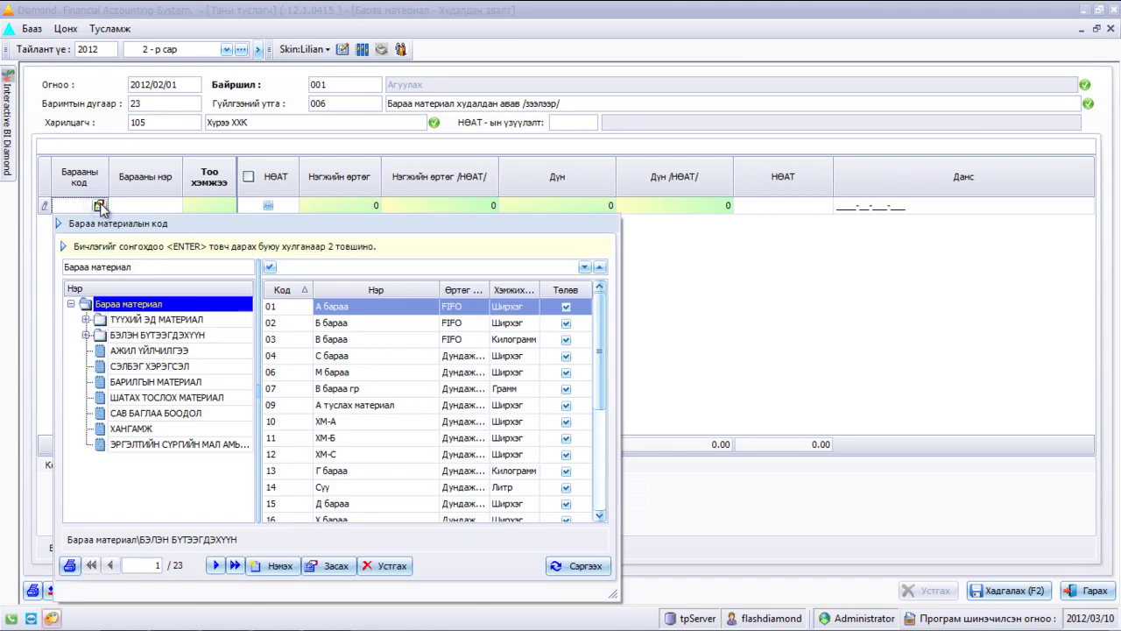
click(331, 312)
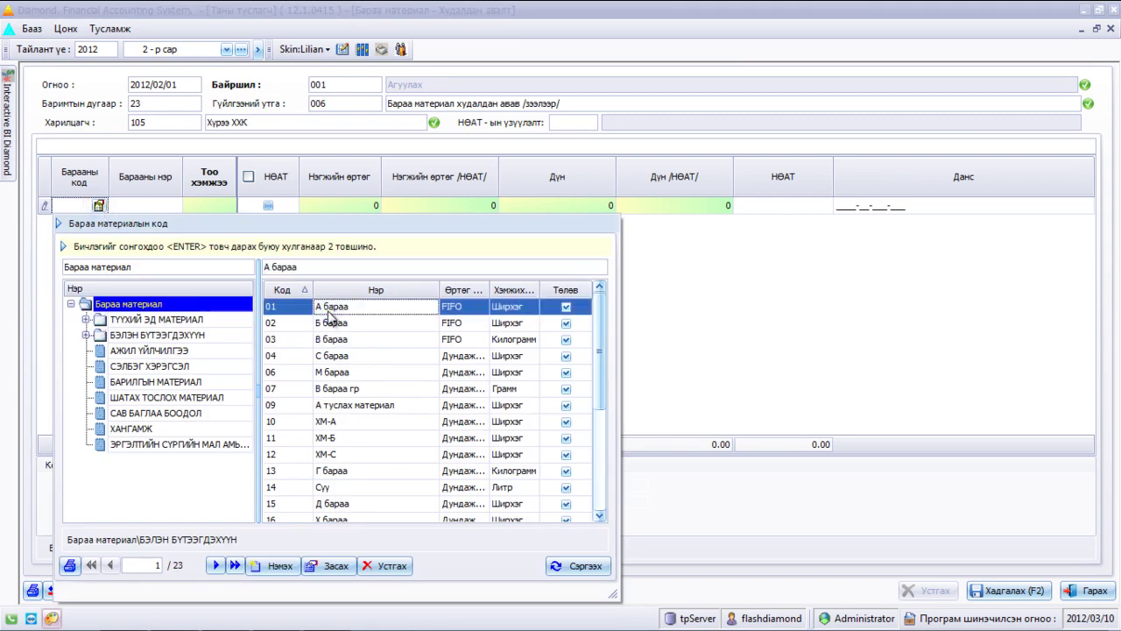
click(337, 324)
double_click(337, 324)
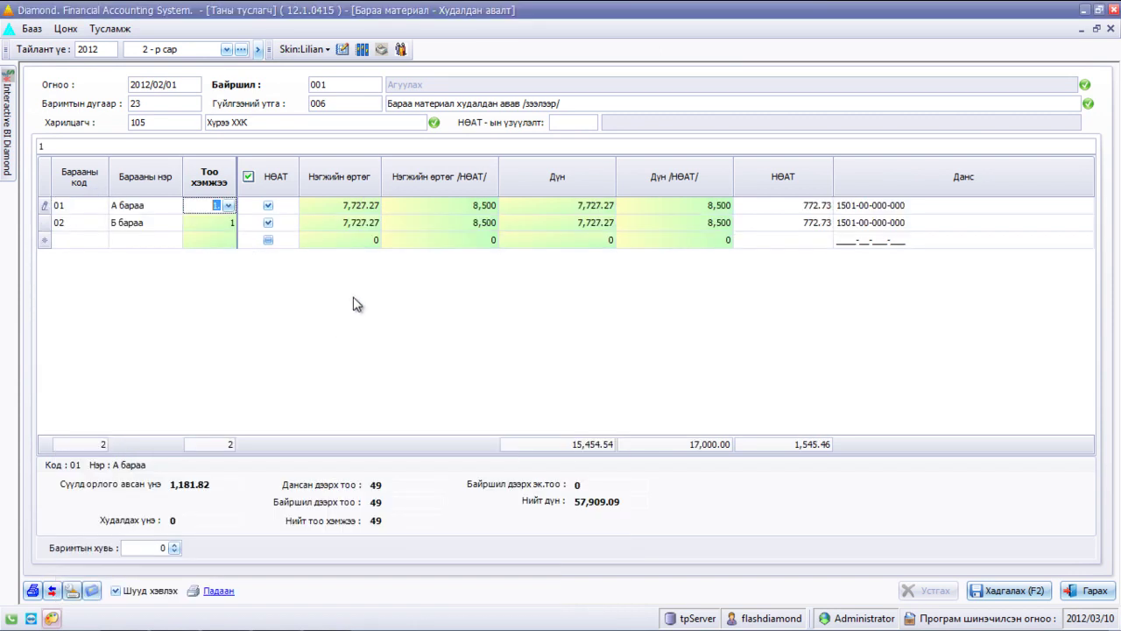
click(474, 210)
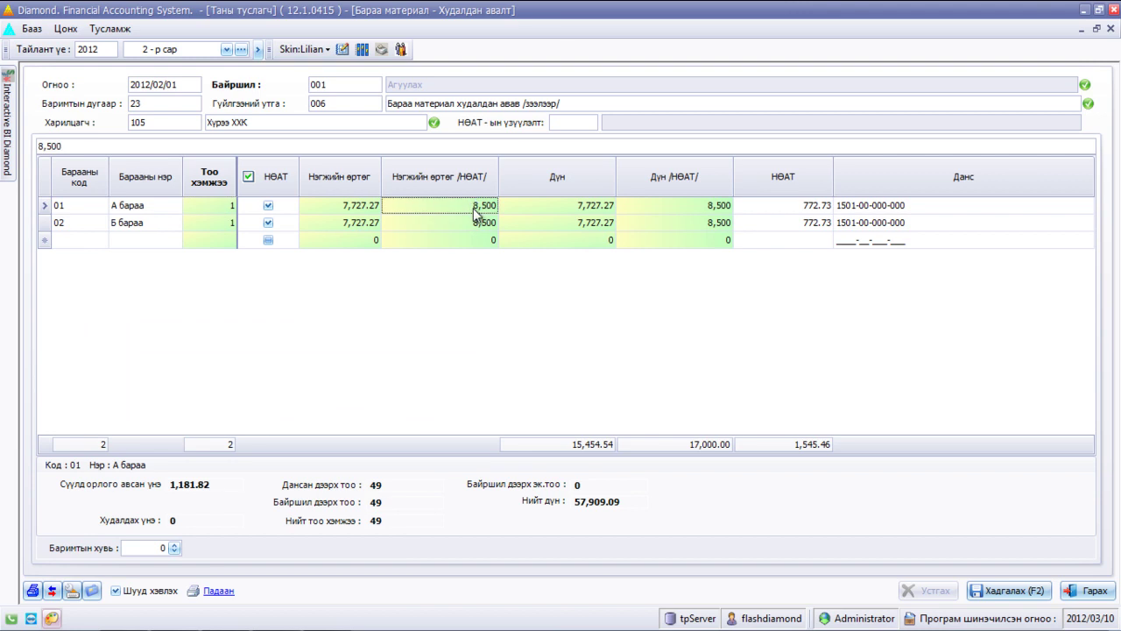
click(470, 222)
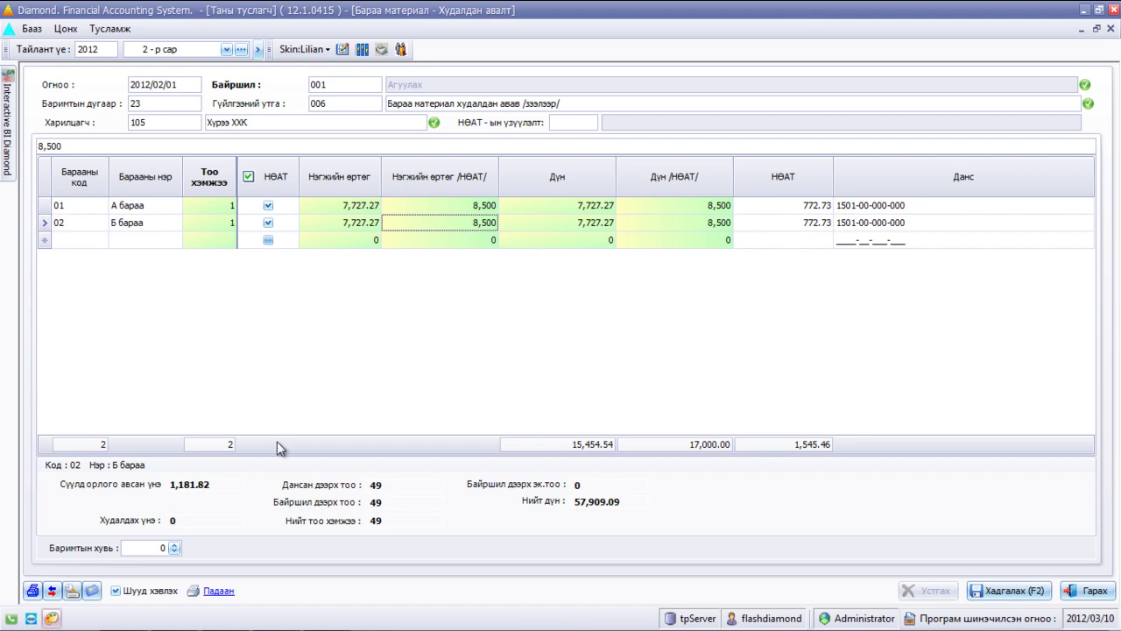
- Re-enable manual editing of prices pulled from the price location in the purchase settings
click(72, 593)
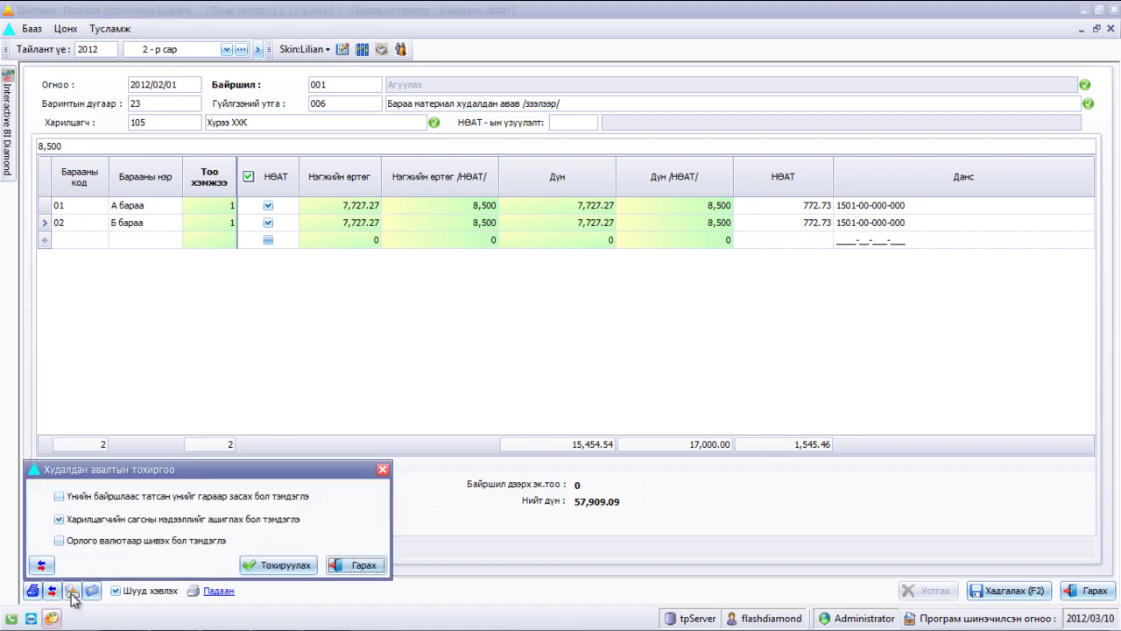
click(58, 496)
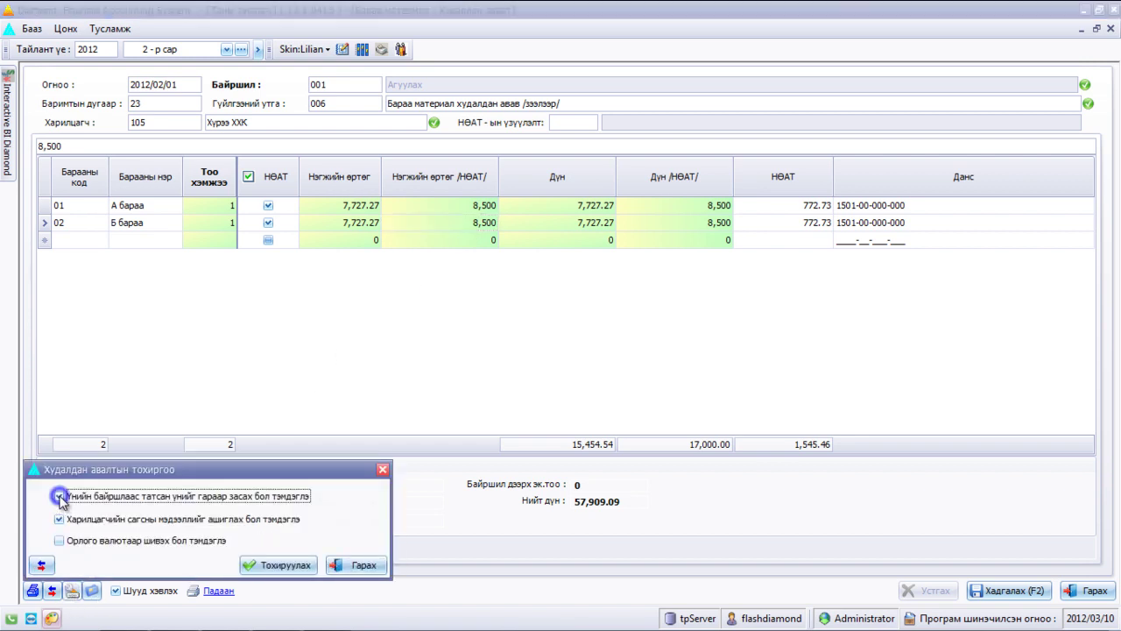
click(261, 566)
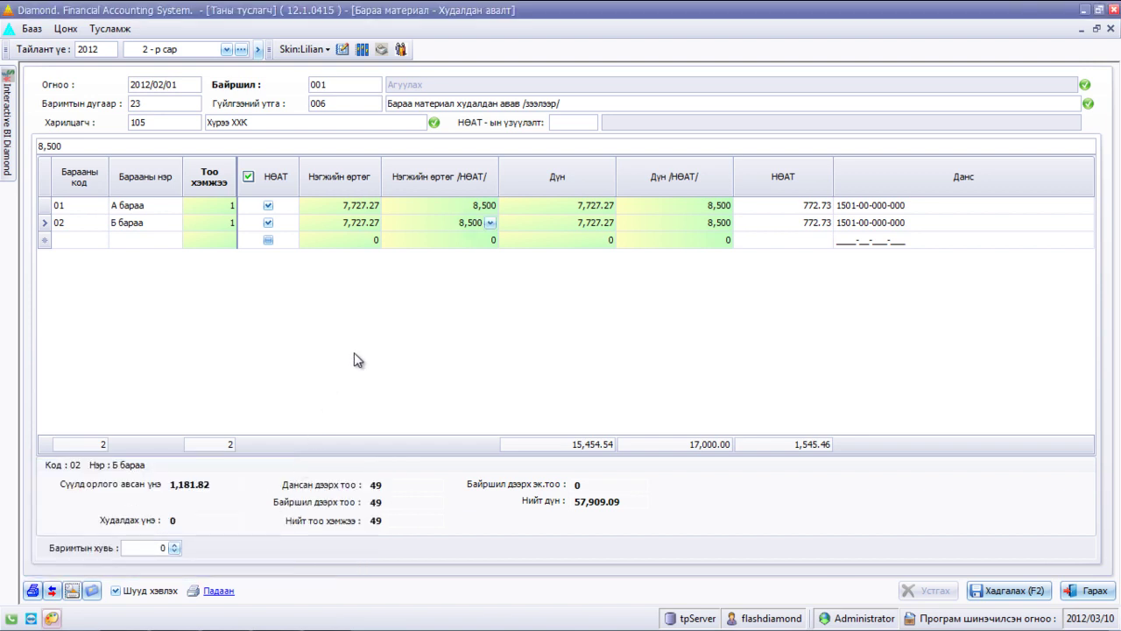
- Set the VAT-inclusive unit cost of item 01 А бараа to 9500
click(438, 211)
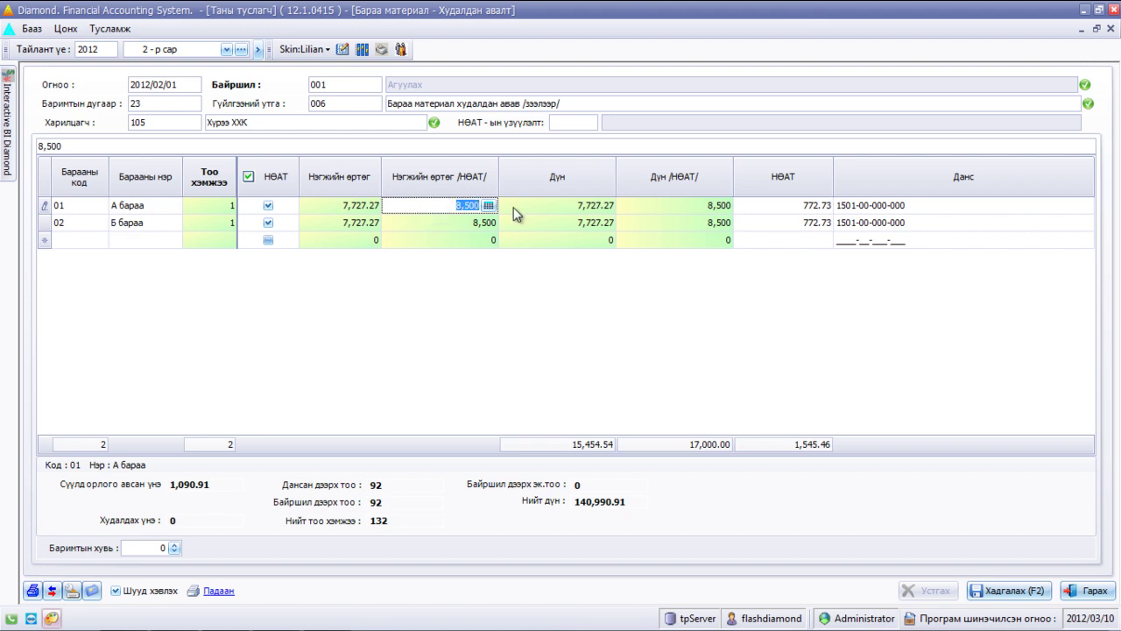
text(9500)
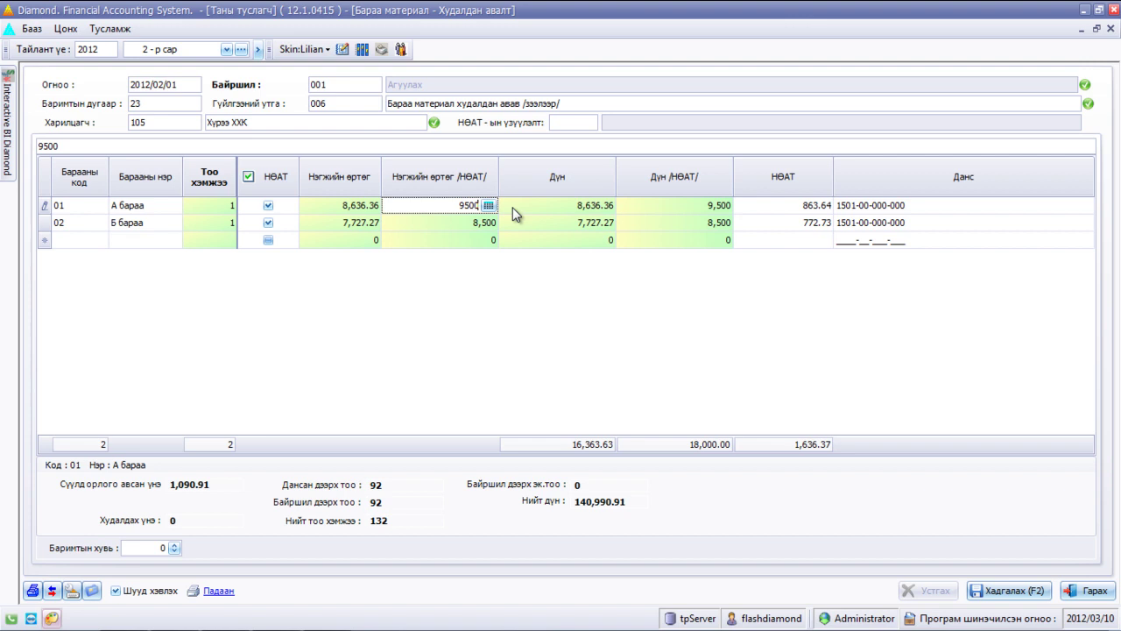
- Set the VAT-inclusive unit cost of item 02 Б бараа to 10,000
click(513, 206)
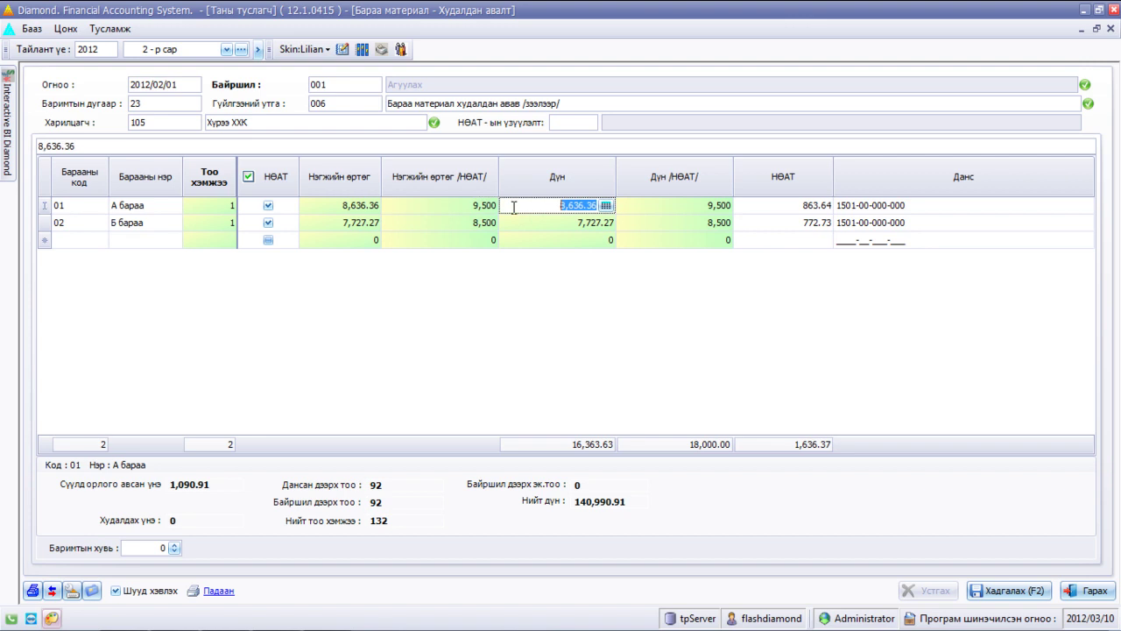
click(463, 220)
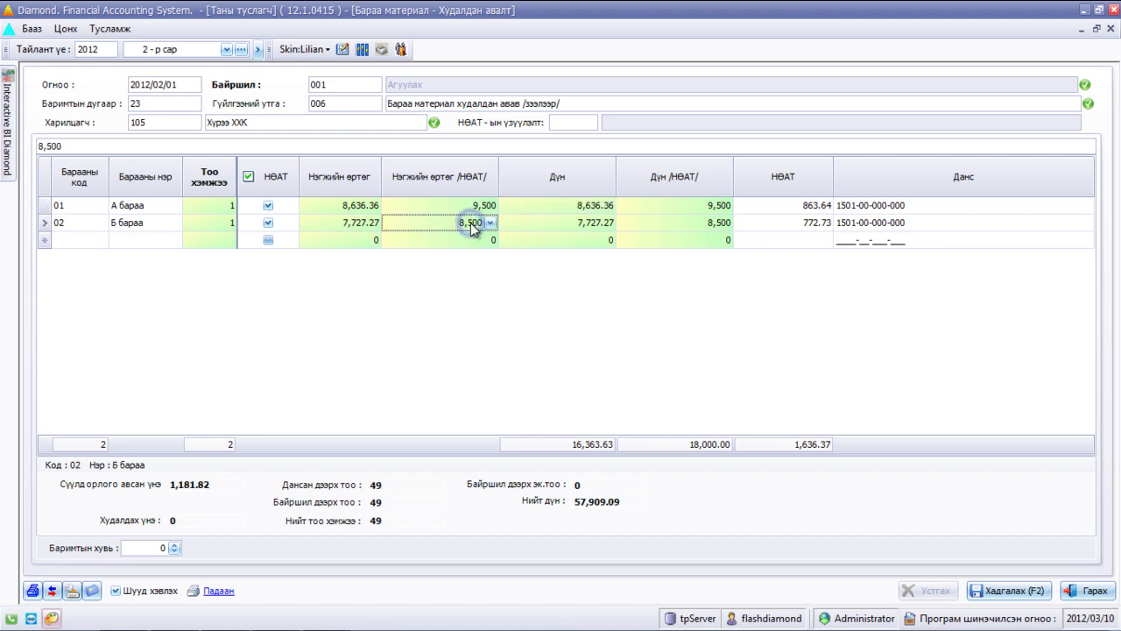
click(450, 223)
double_click(450, 223)
text(10,000)
key(Tab)
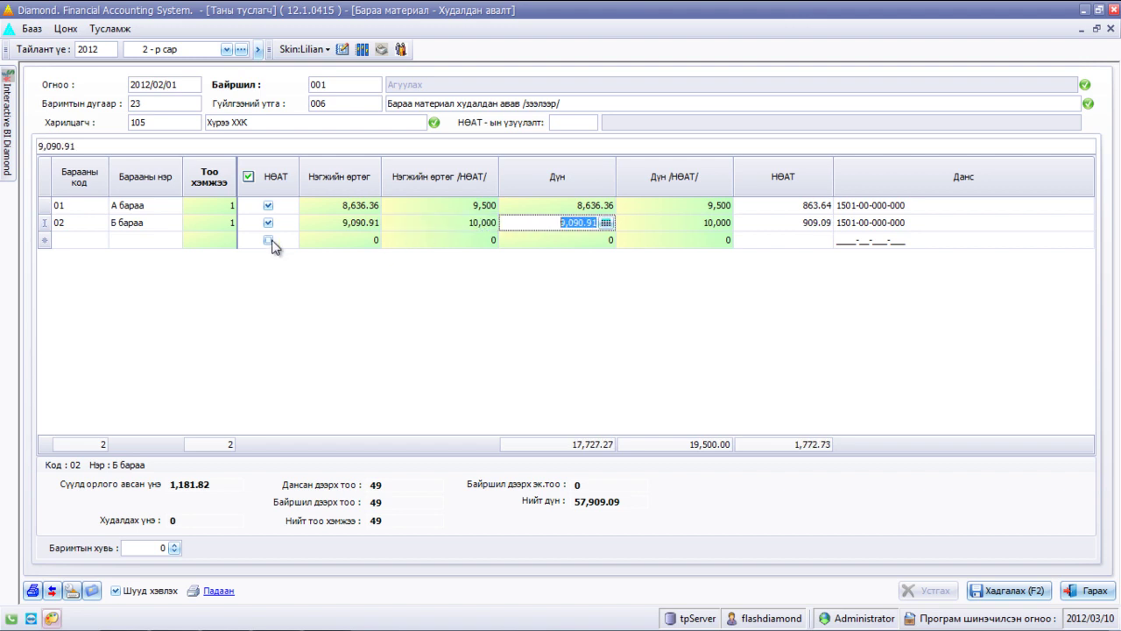
- Add items 06, 07, 09 and 10 to the document together, and set the quantity of item 10 ХМ-А to 6
click(87, 240)
click(98, 240)
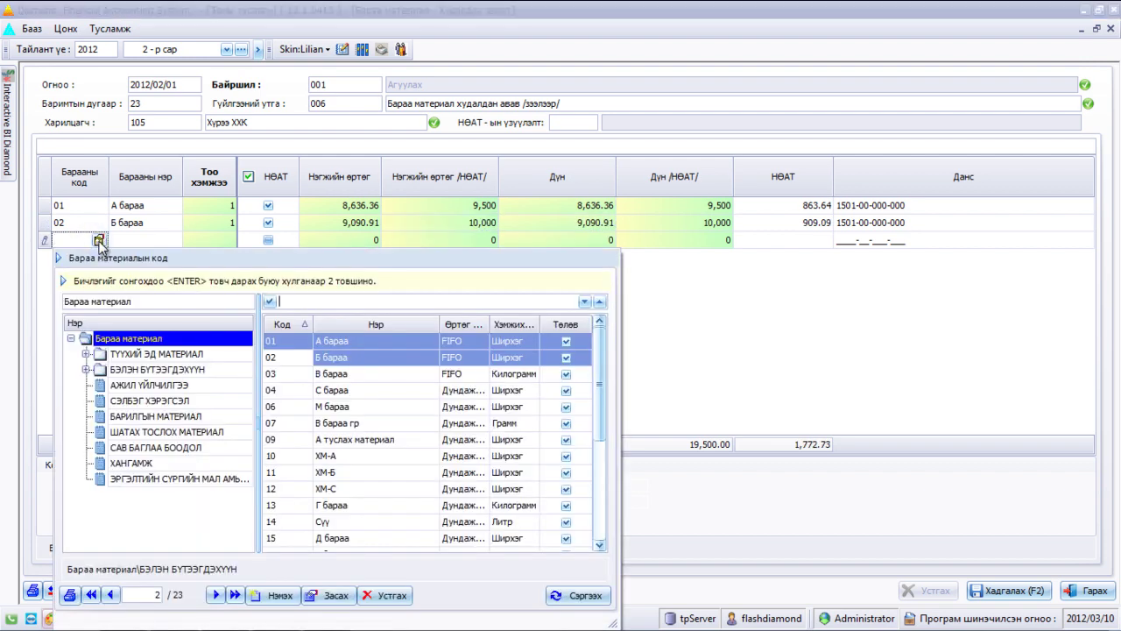
click(322, 407)
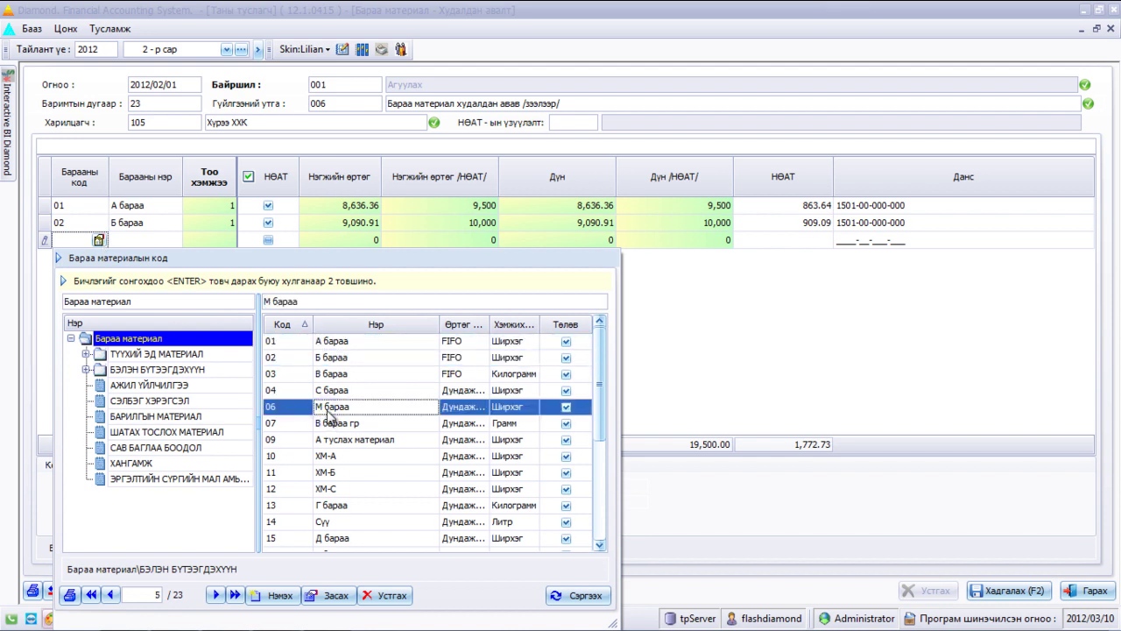
drag(340, 423, 348, 450)
key(Return)
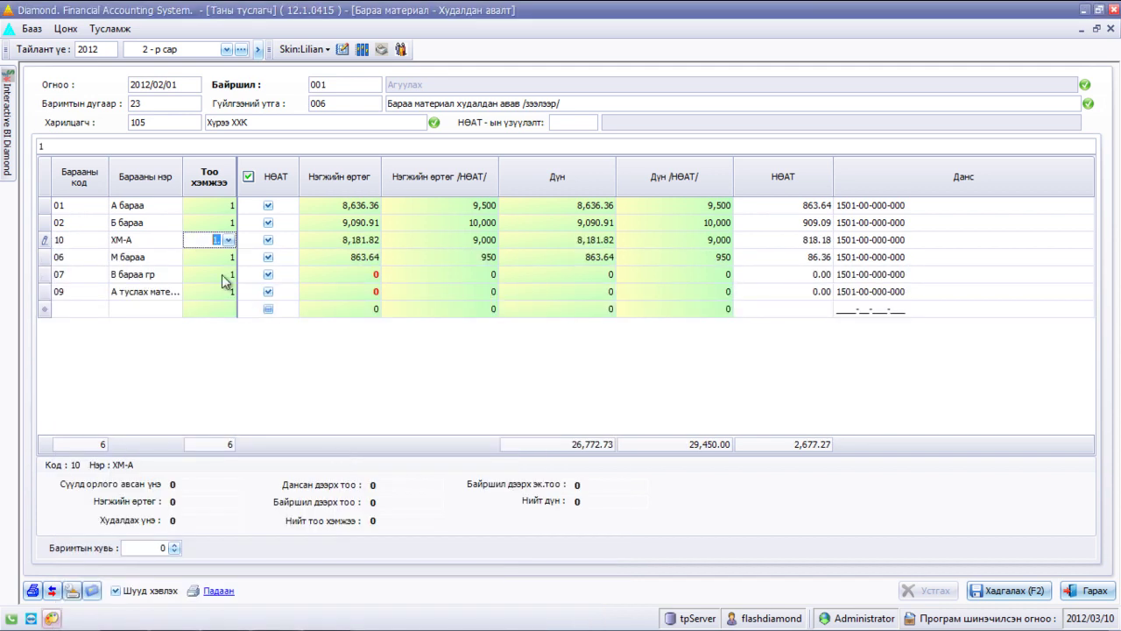
text(6)
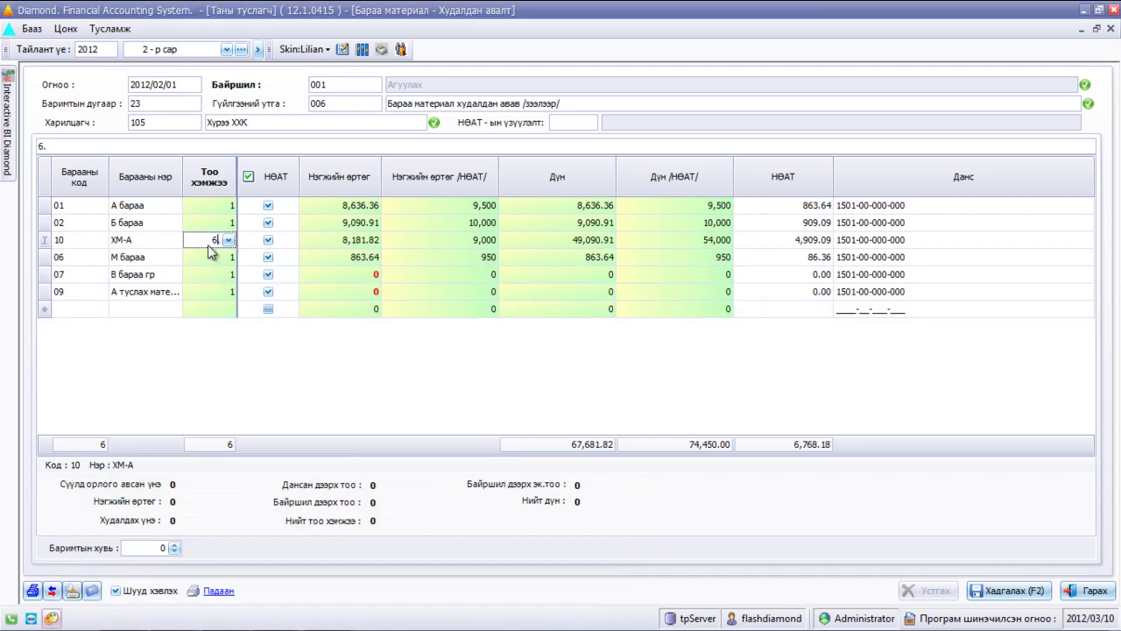
key(Return)
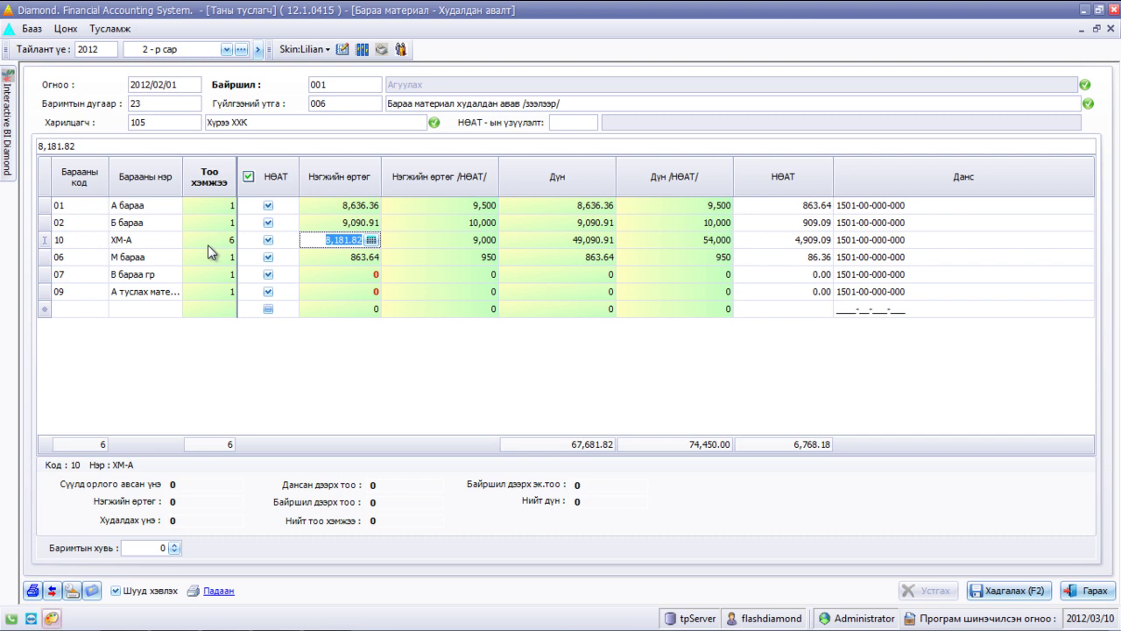
- Set the quantity of item 06 М бараа to 10 and its VAT-inclusive unit cost to 1,150
click(210, 257)
click(212, 258)
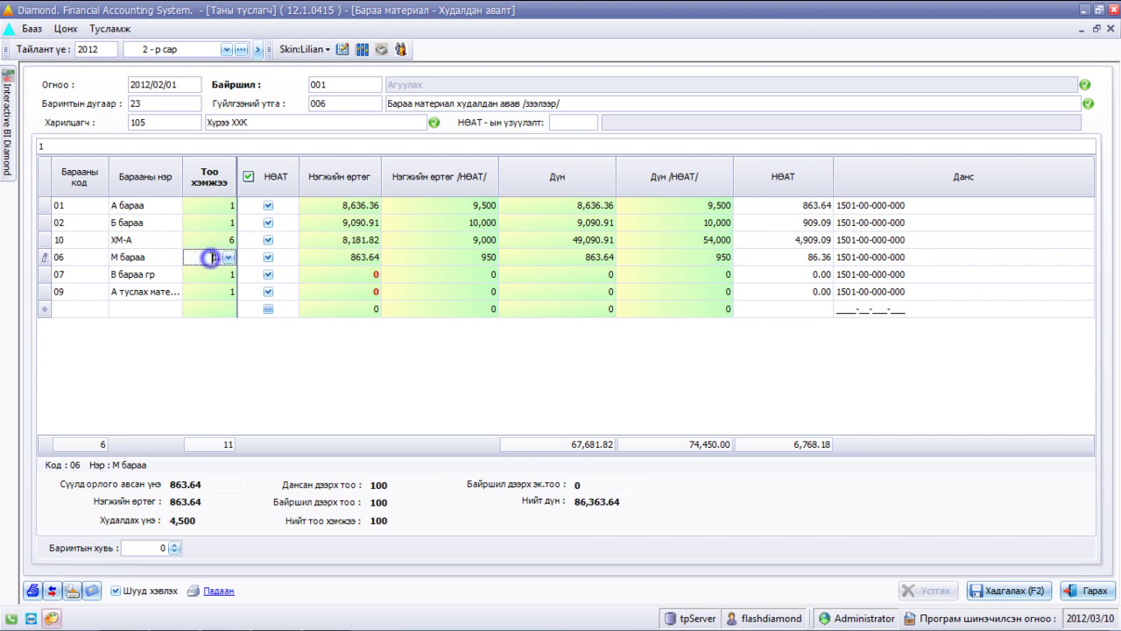
text(0)
key(Return)
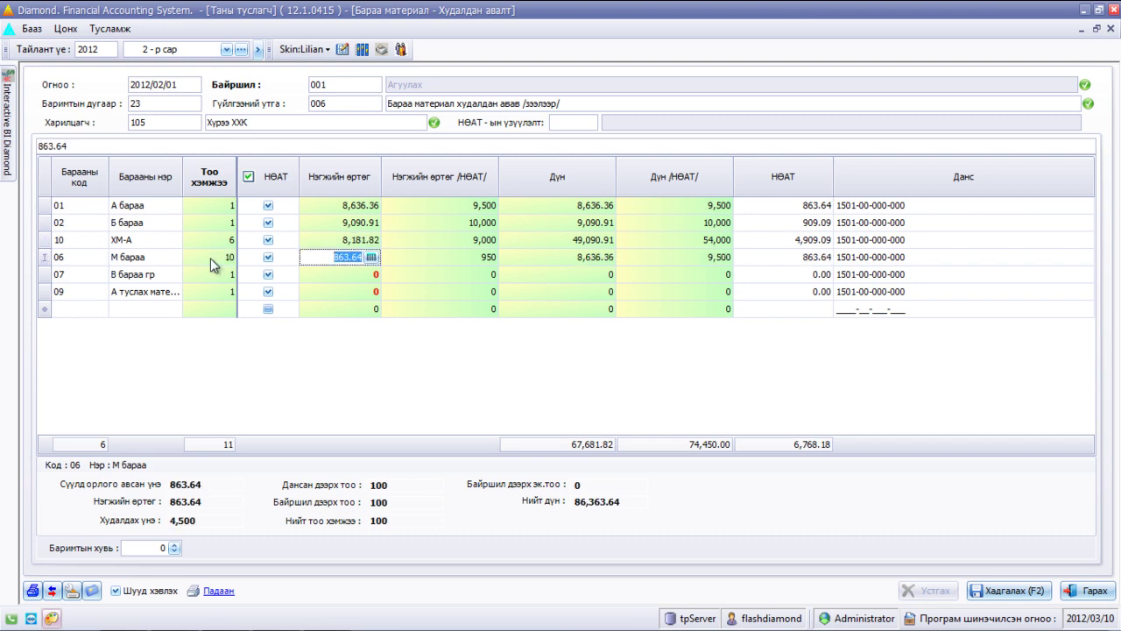
click(413, 256)
text(1,150)
key(Return)
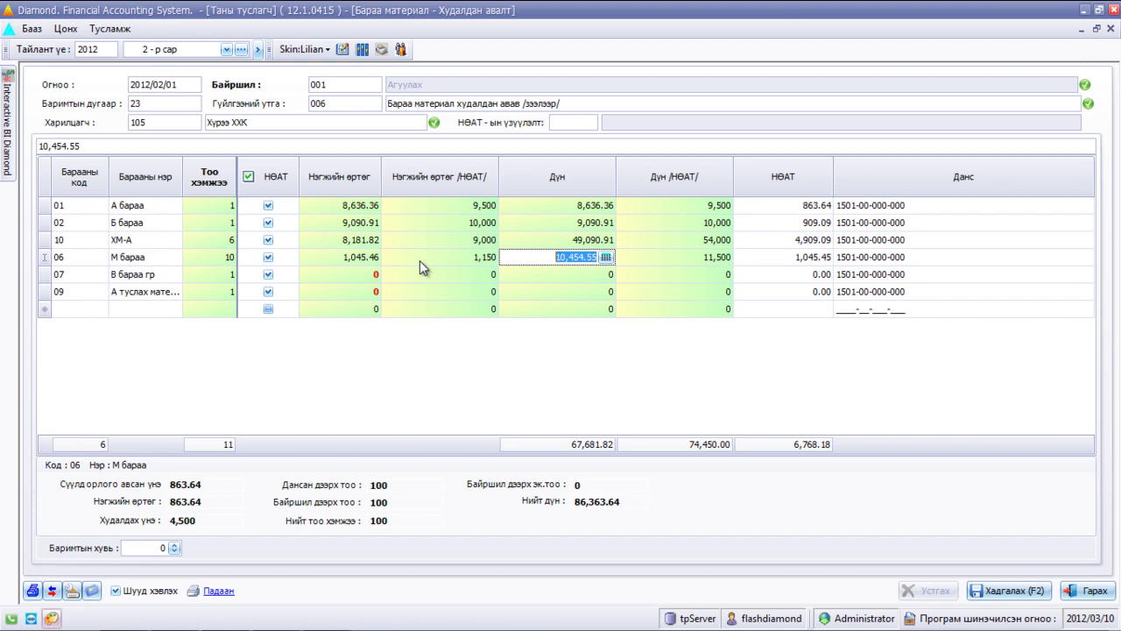
- Set the quantity of item 07 В бараа гр to 500 and its unit cost without VAT to 150
click(224, 274)
text(500.)
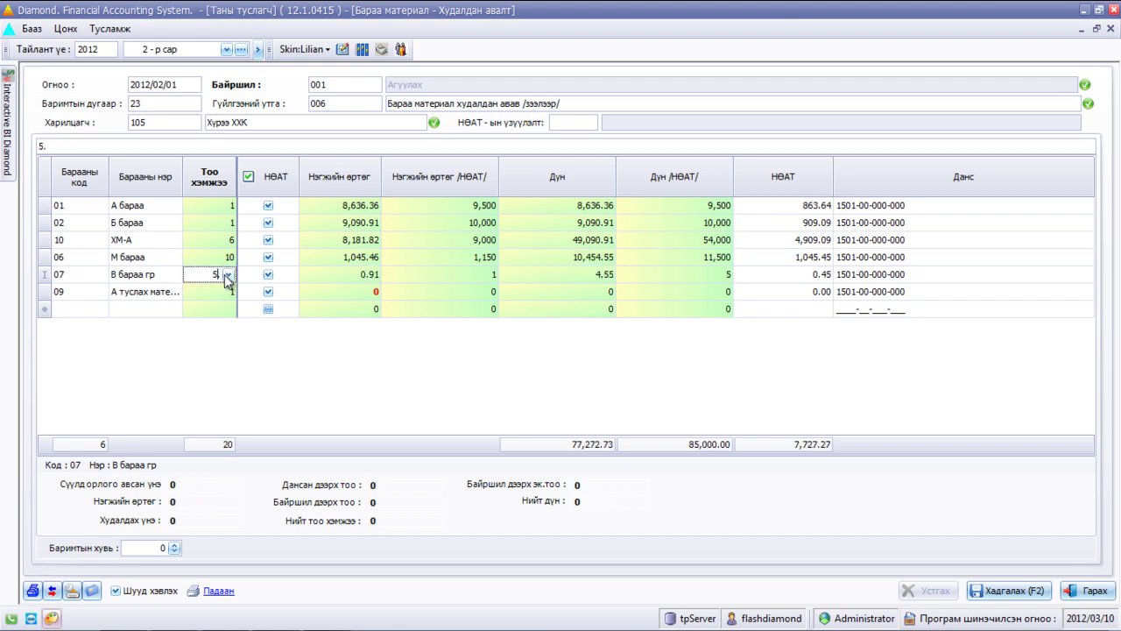
key(Return)
text(150)
key(Return)
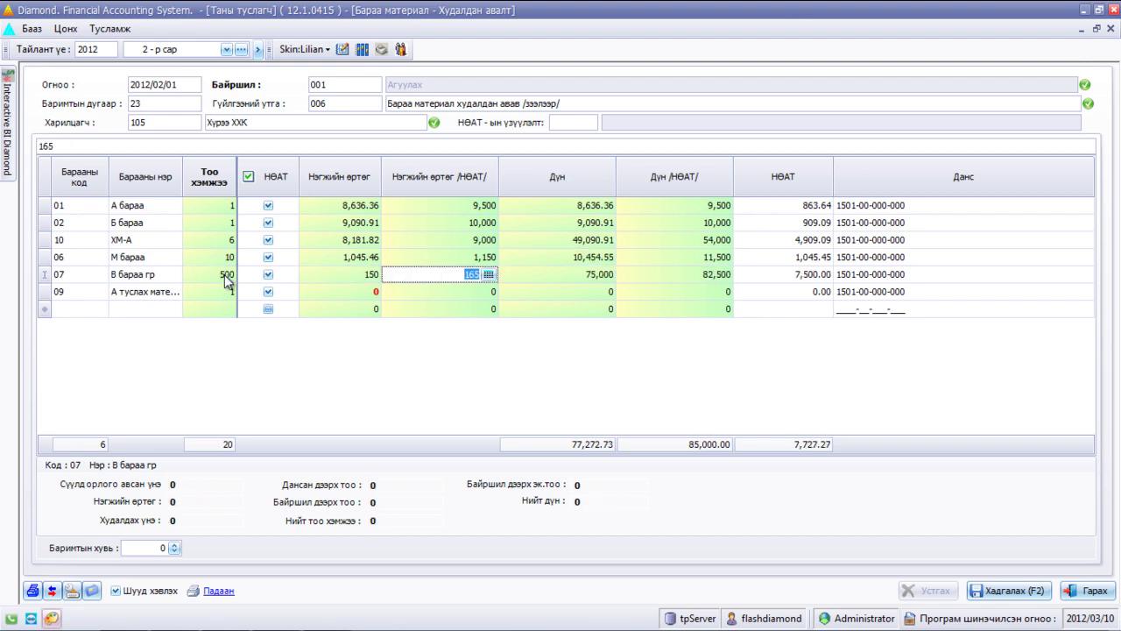
- Set the quantity of item 09 А туслах материал to 100 and its VAT-inclusive unit cost to 450
click(225, 291)
click(219, 292)
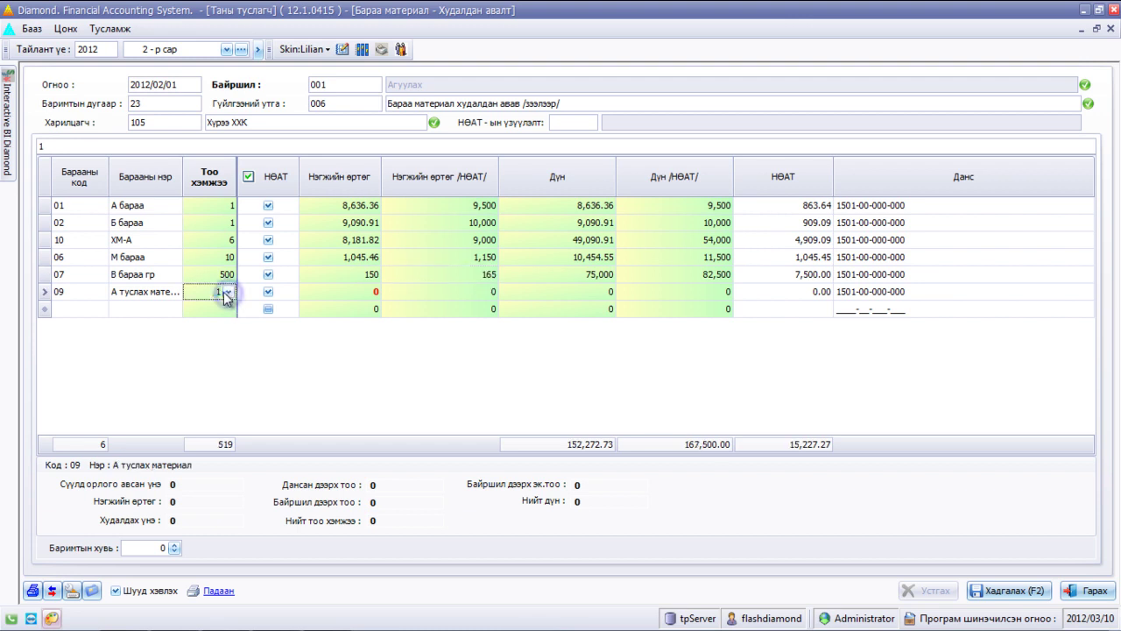
text(10)
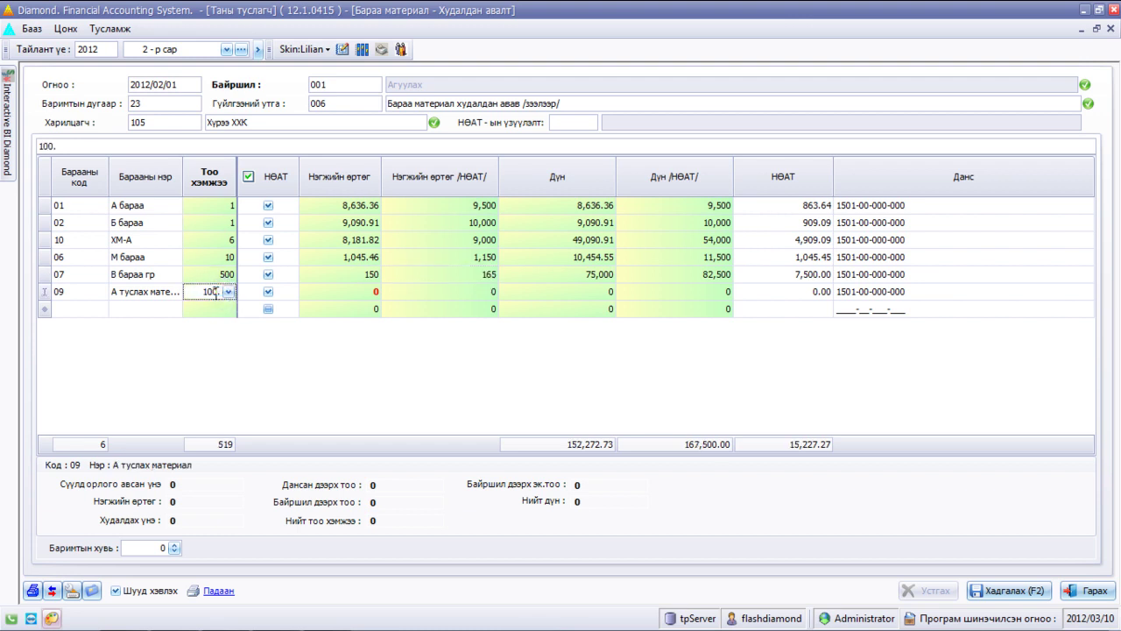
text(0)
key(Return)
key(Return)
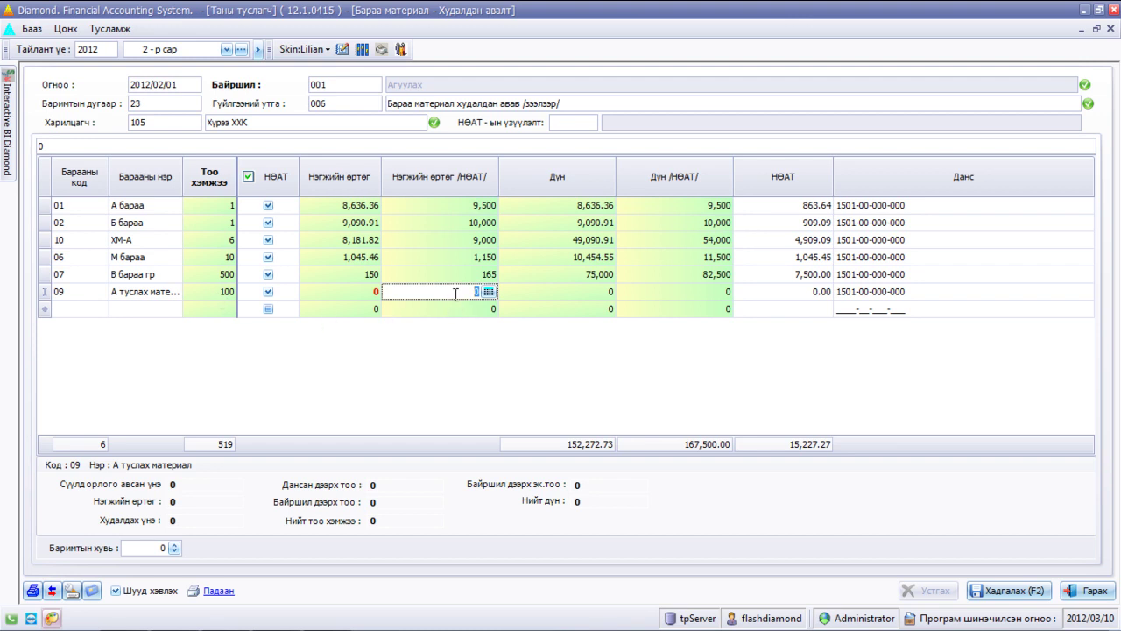
text(450)
key(Return)
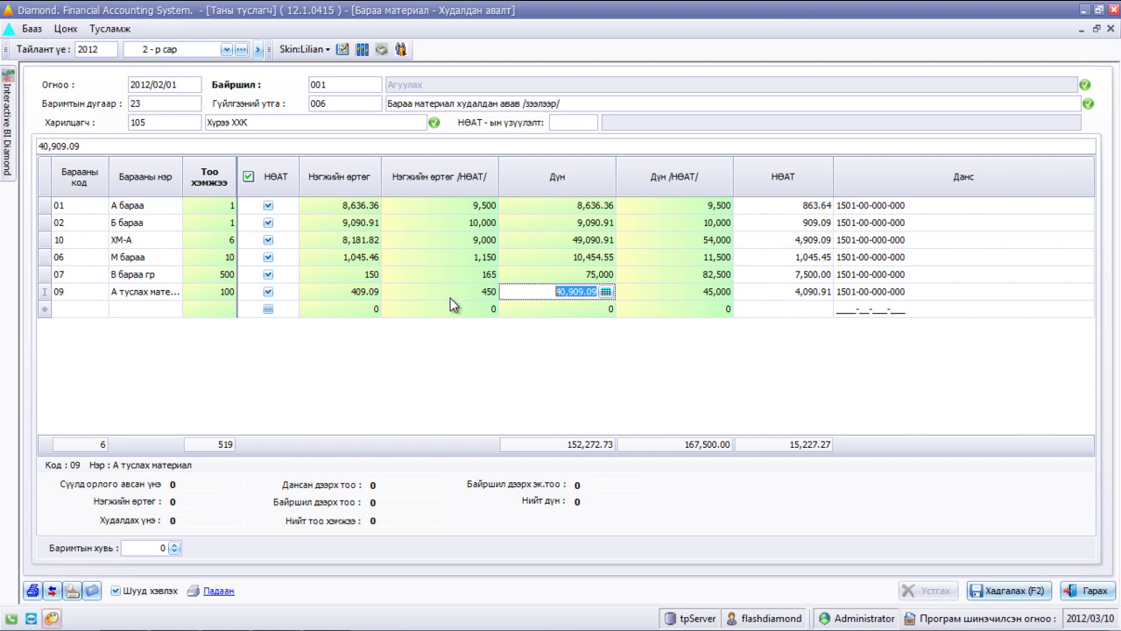
- Change the ledger account of item 10 ХМ-А to Сав багалаа боодол (1606) from the Бараа материал account group
click(903, 207)
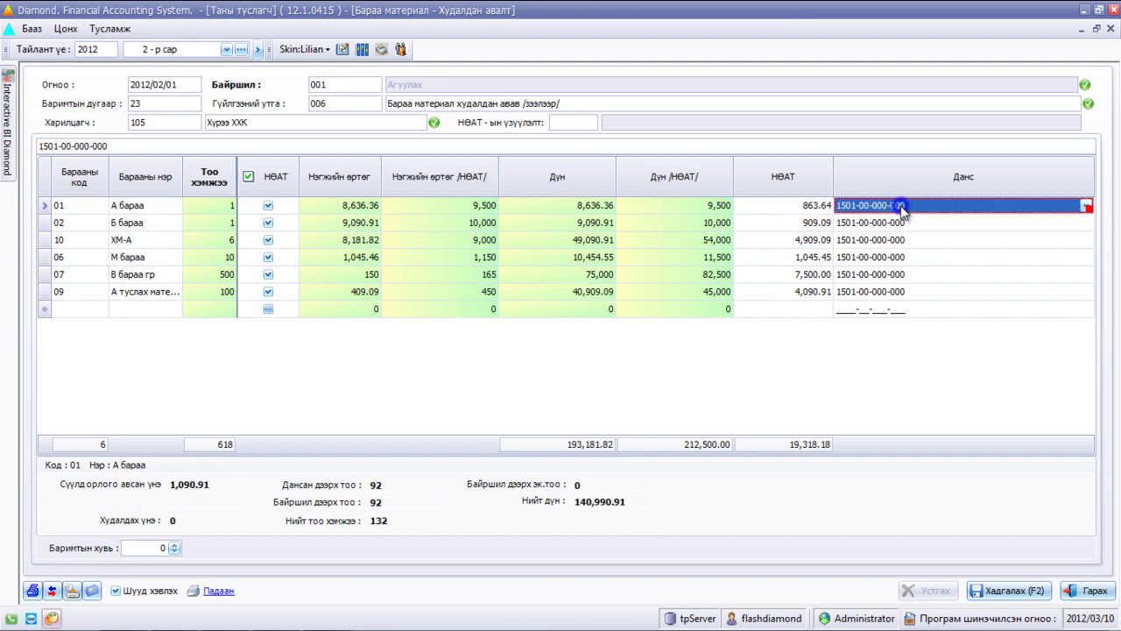
click(1086, 241)
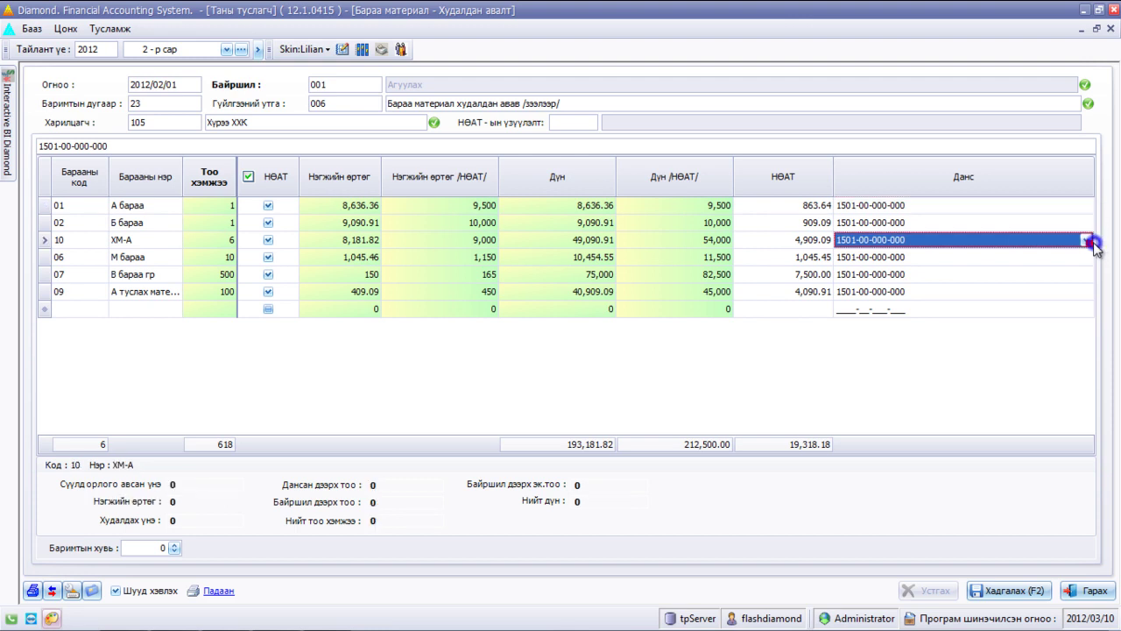
click(1085, 240)
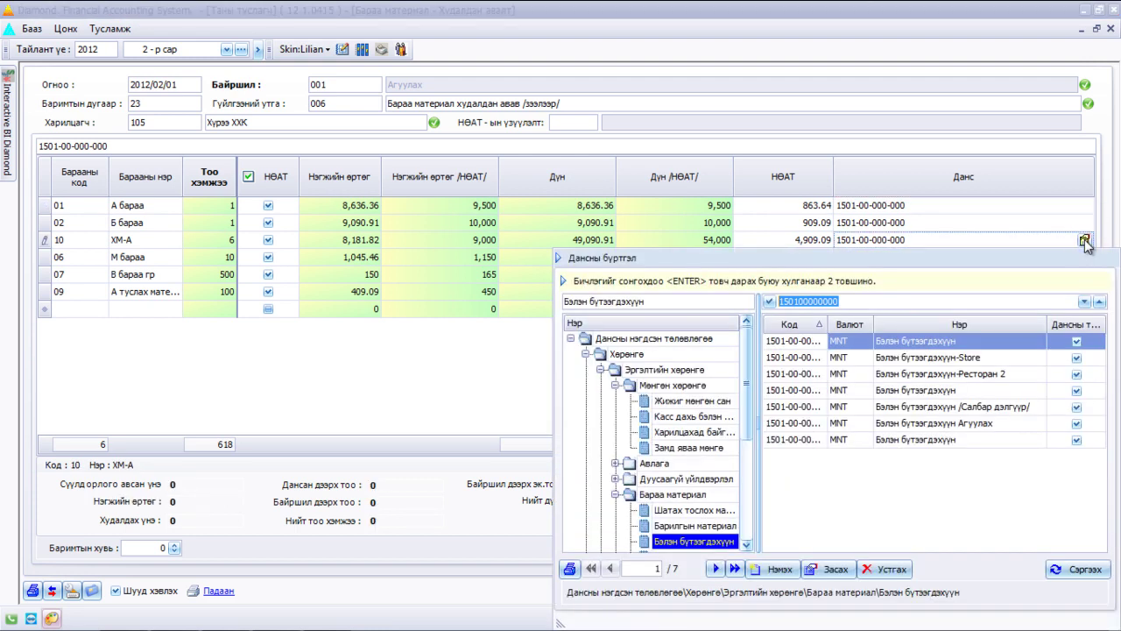
click(688, 496)
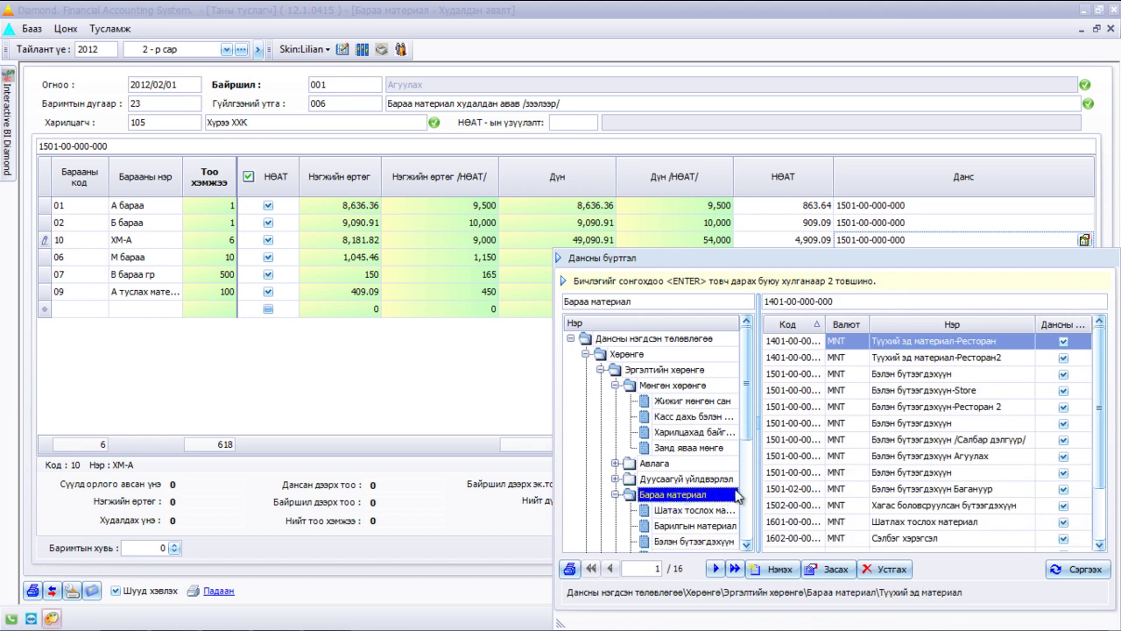
drag(1100, 451, 1106, 492)
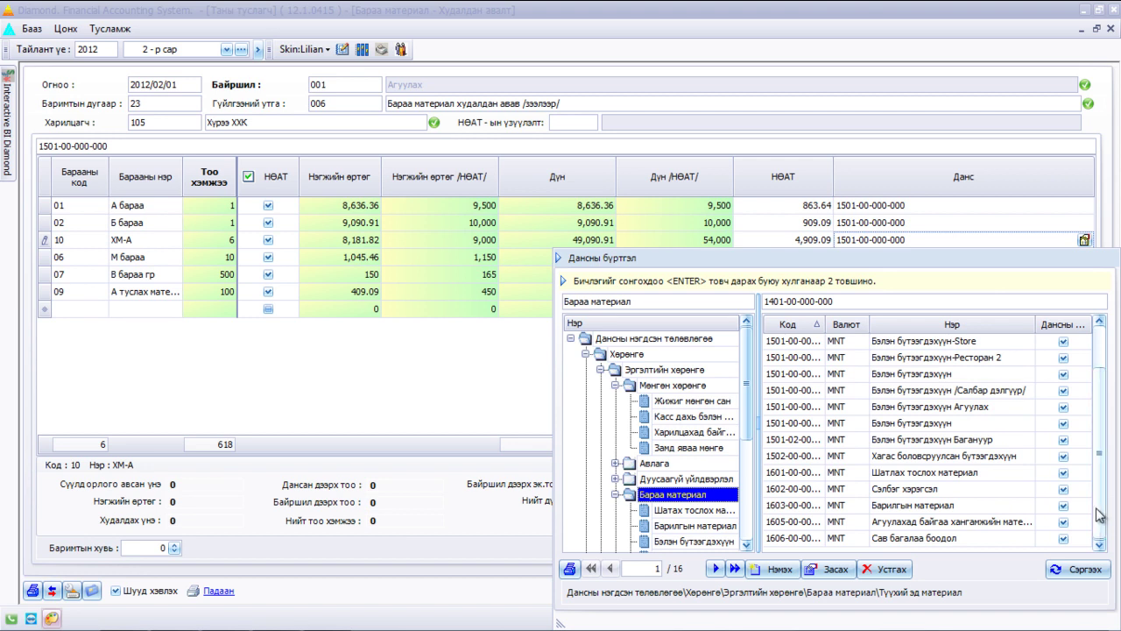
double_click(939, 538)
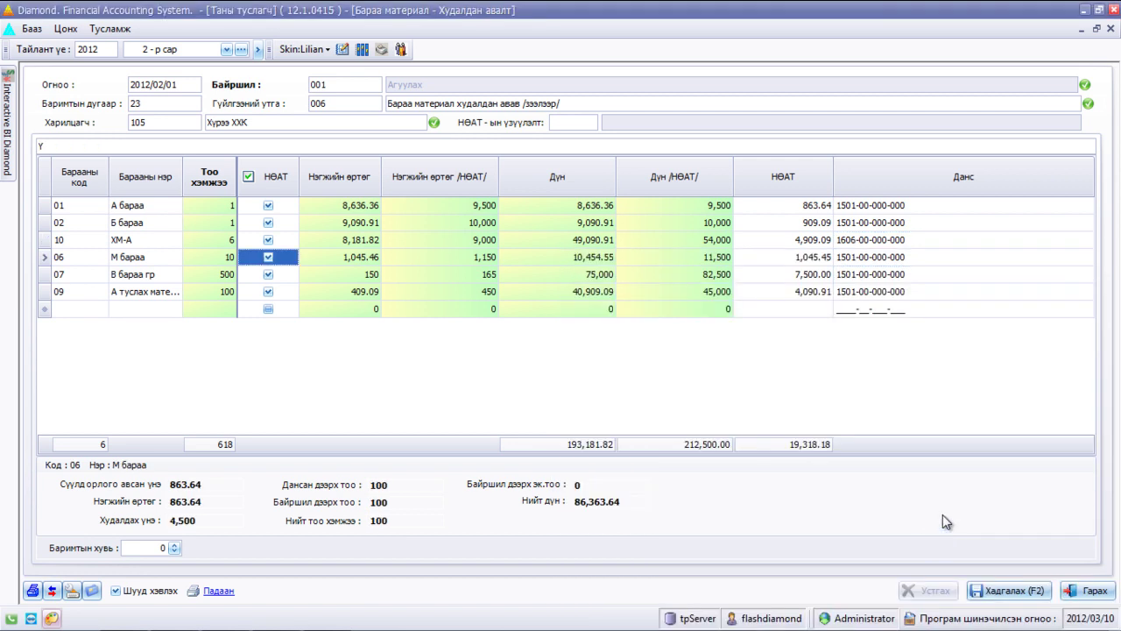
- Set the document's VAT indicator to 51, domestic purchases with VAT, and check the stock details of items 01 and 06
click(588, 123)
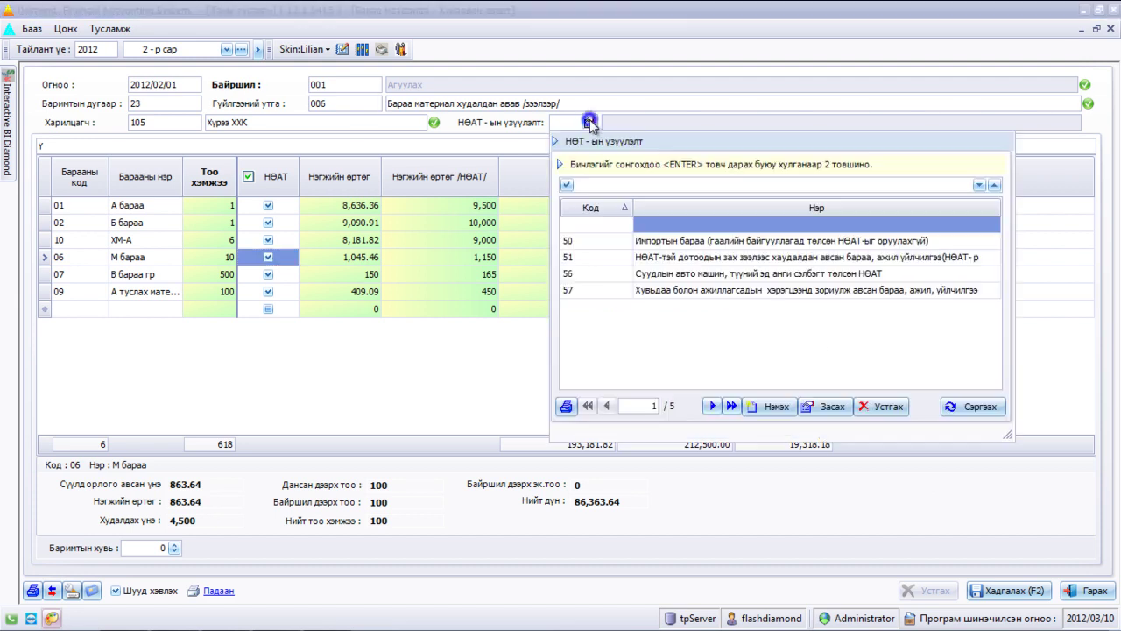
click(661, 257)
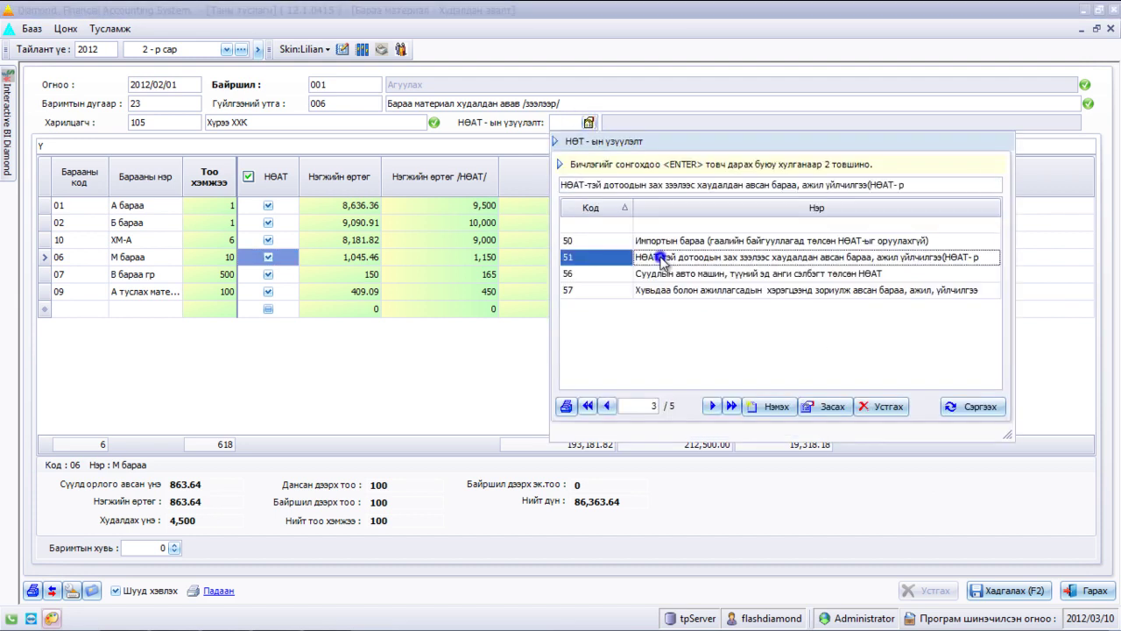
double_click(661, 257)
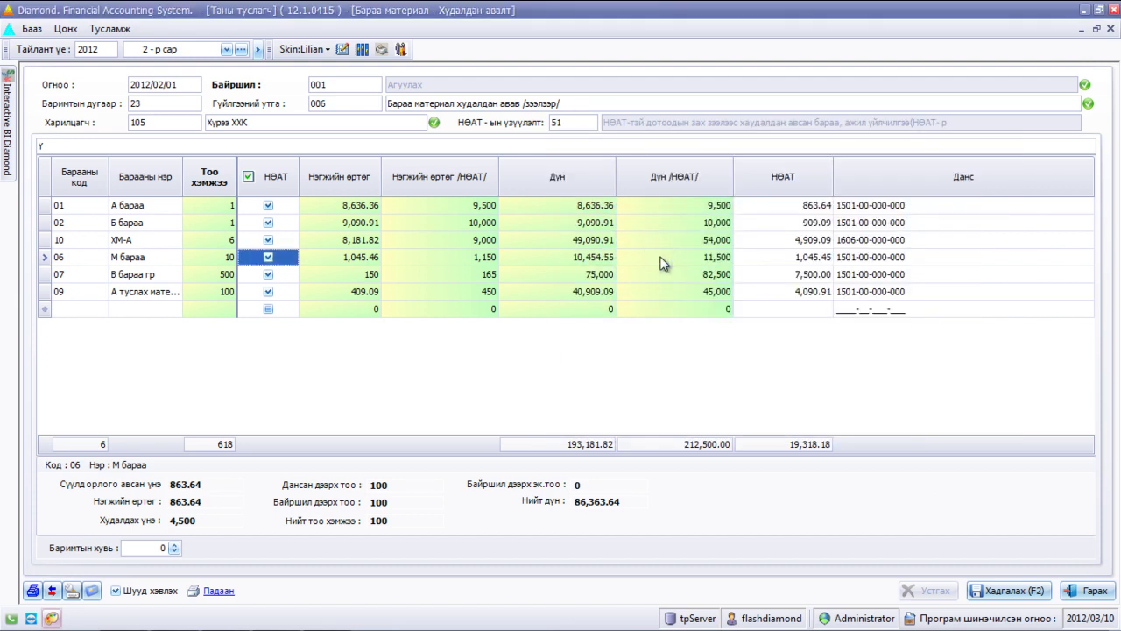
click(67, 208)
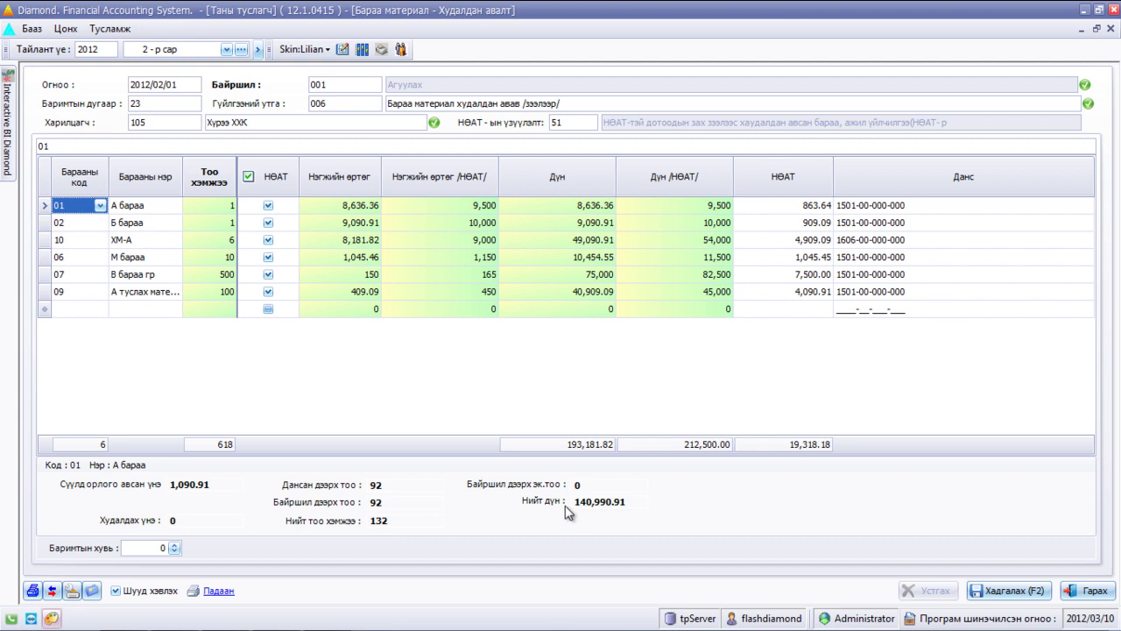
click(90, 259)
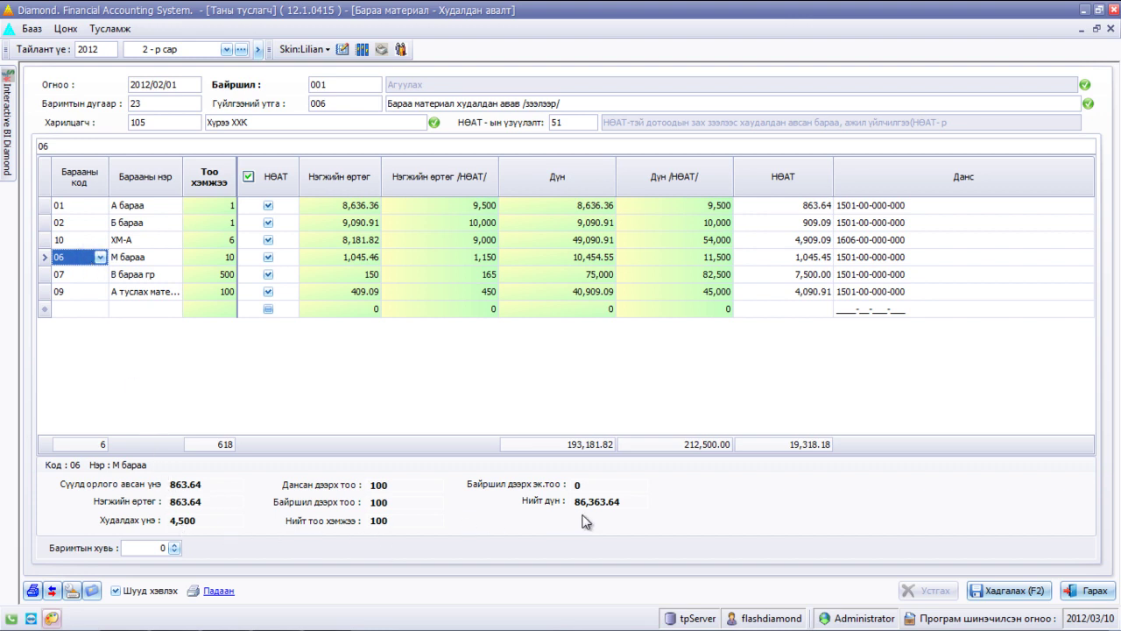
- Set the document copies to 1 with direct printing turned off, and preview the purchase's VAT invoice
click(171, 547)
click(117, 591)
click(219, 594)
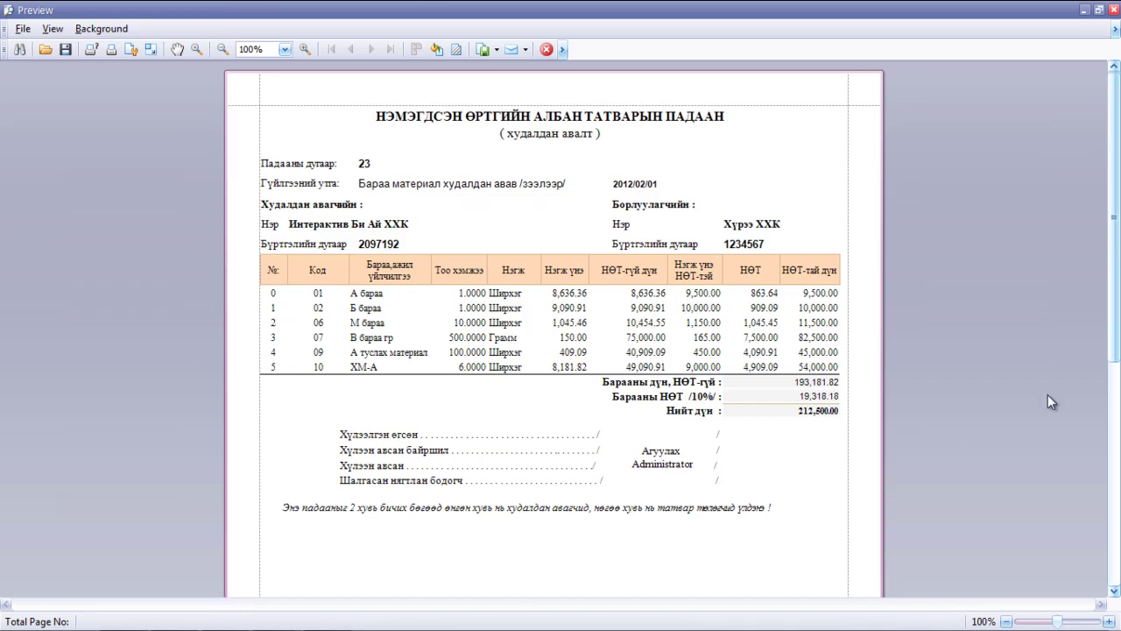
drag(1113, 351, 1119, 311)
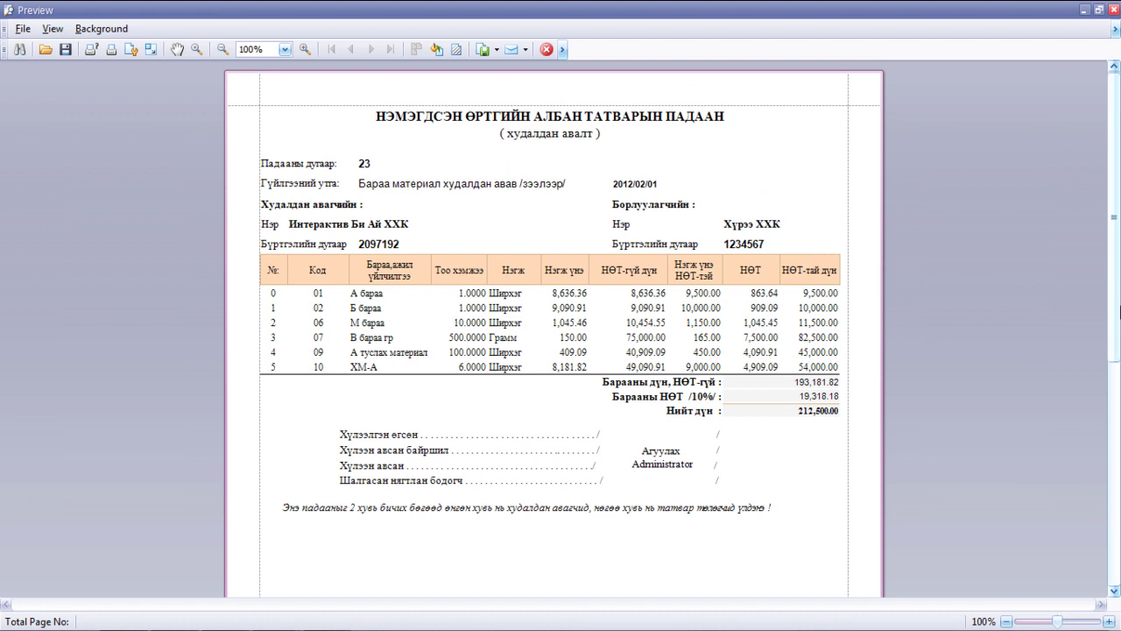
click(545, 48)
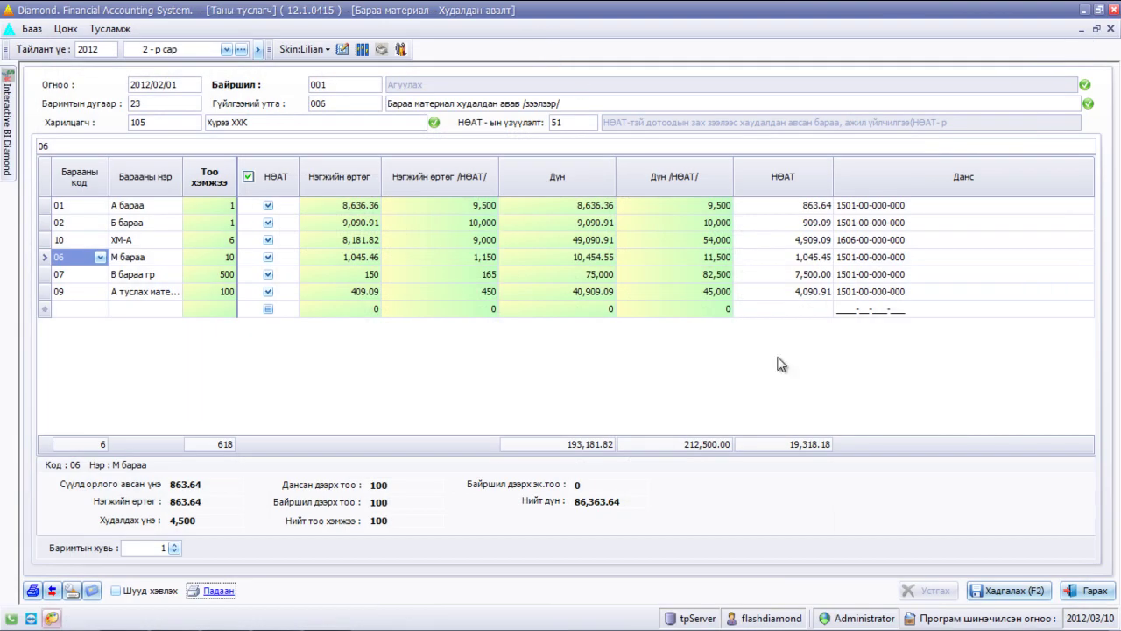
- Save the credit purchase document and exit the purchase entry form
click(975, 592)
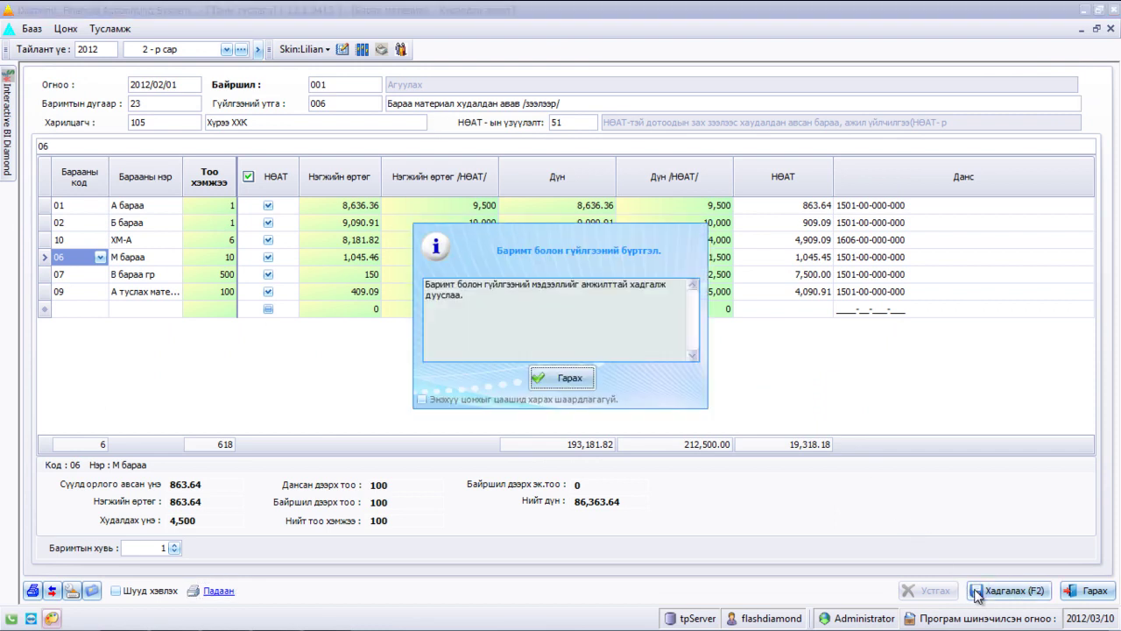
click(566, 380)
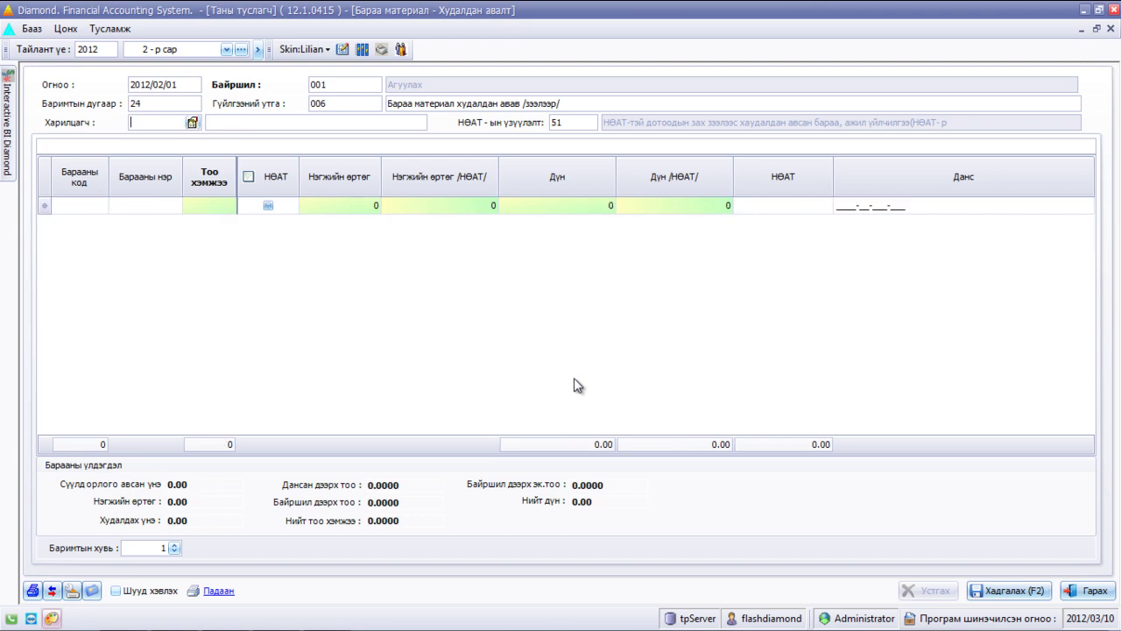
click(1089, 591)
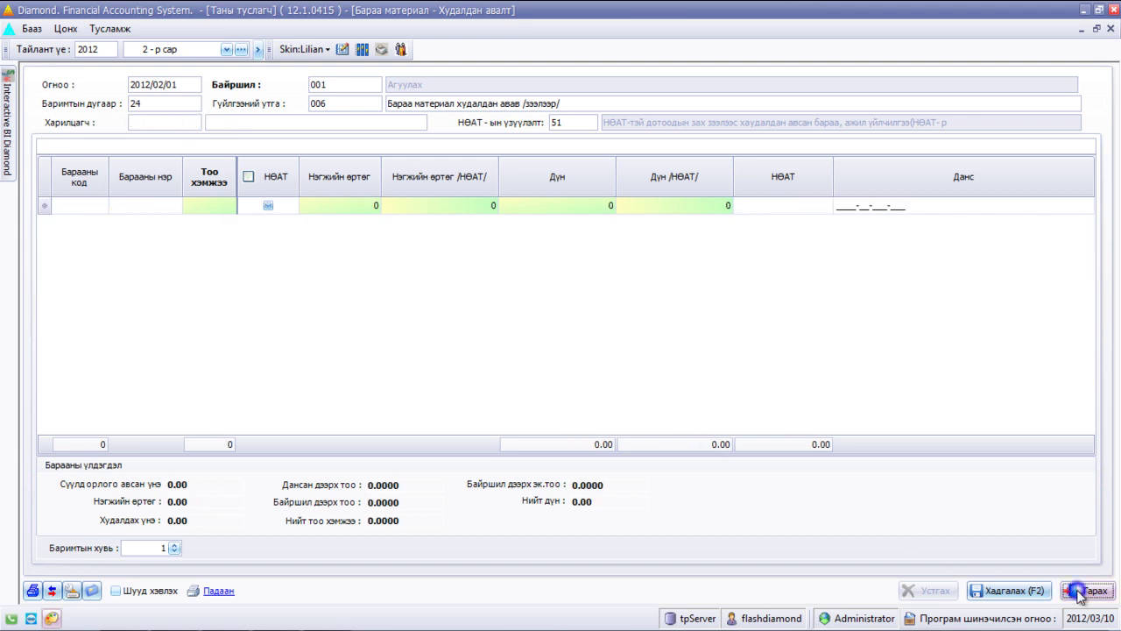